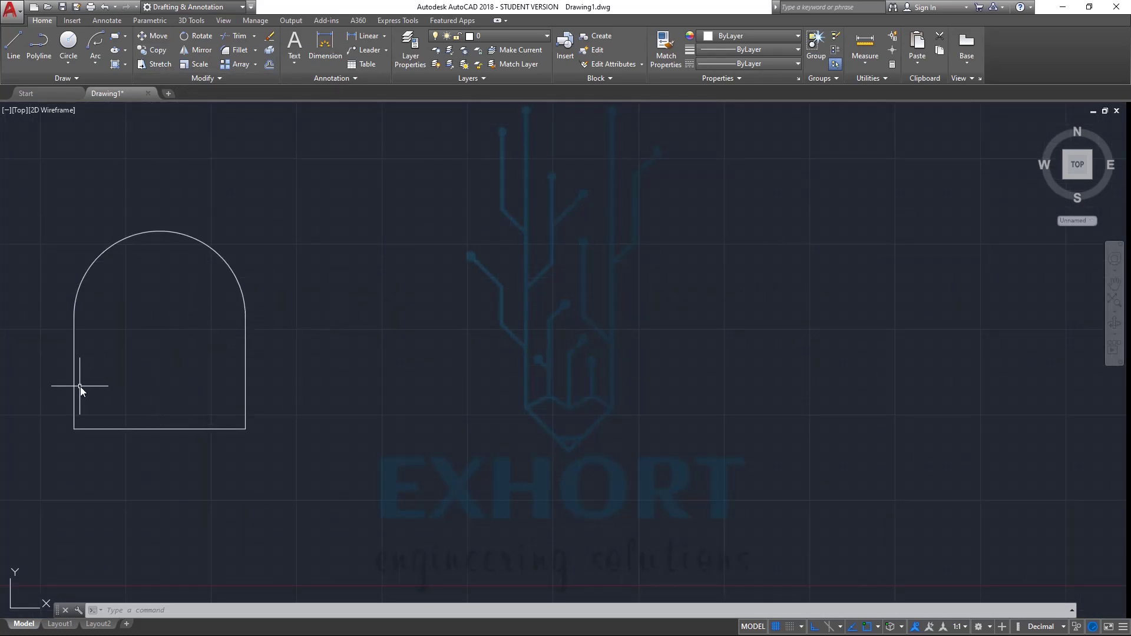
- Move the whole arch outline, its arc and three lines, horizontally to the right, using its lower-left corner as the base point
scroll(86, 386, "down", 8)
scroll(59, 387, "up", 6)
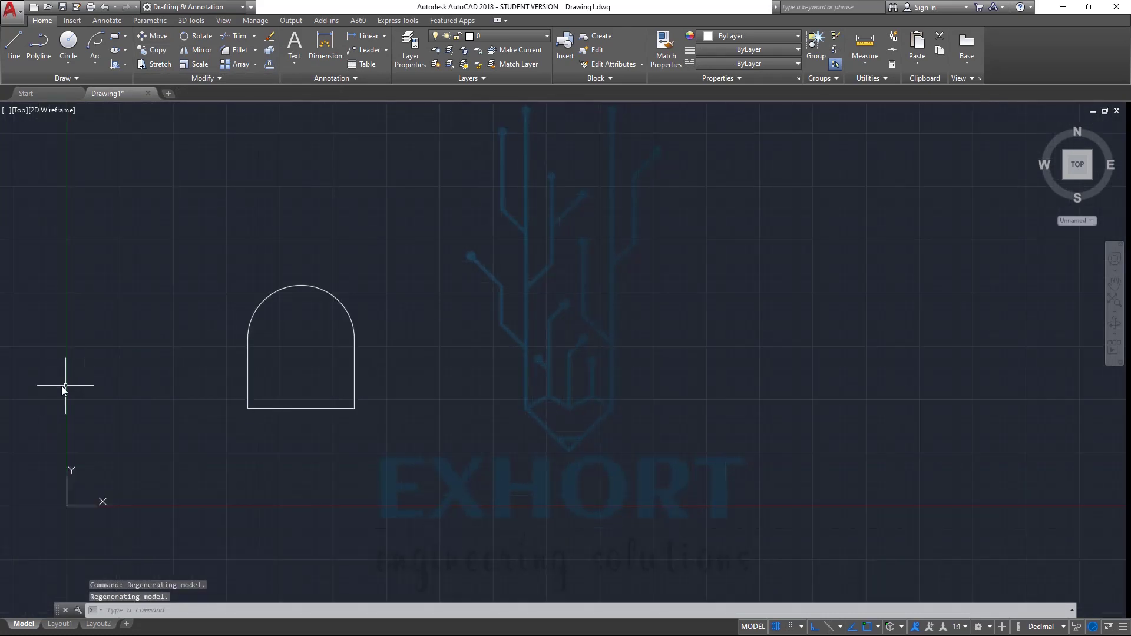
scroll(270, 376, "up", 4)
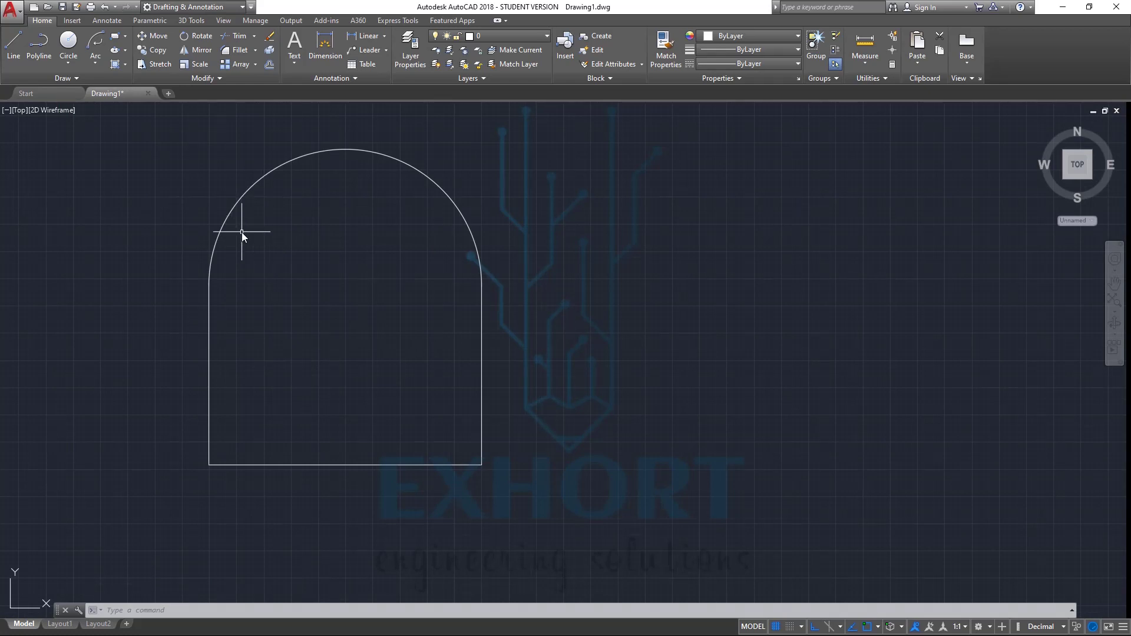
left_click(151, 35)
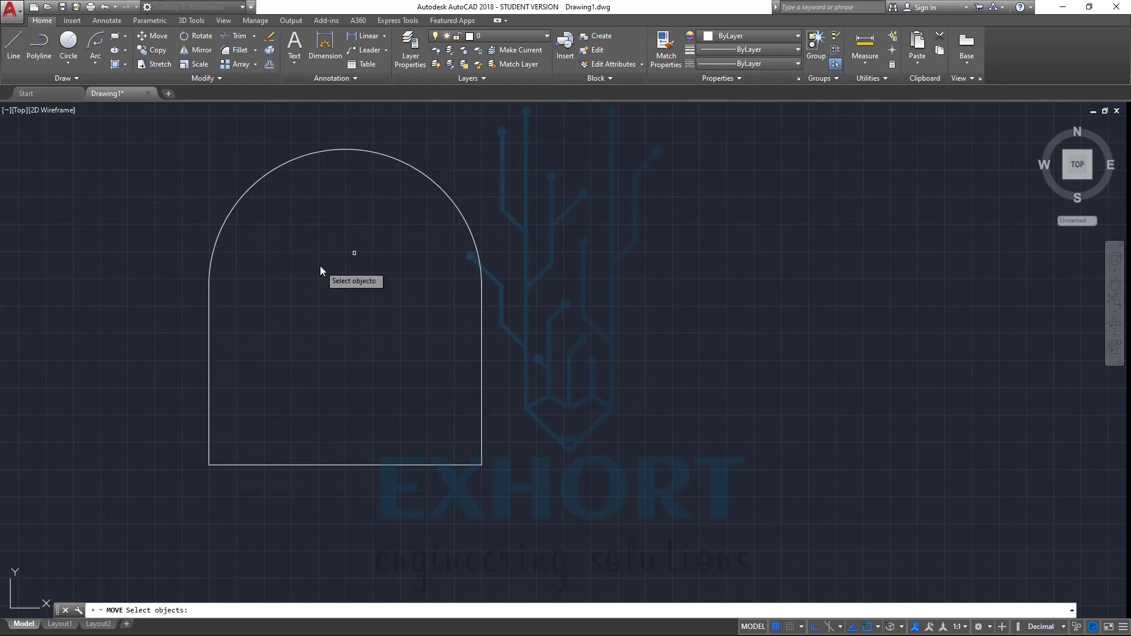
left_click(270, 172)
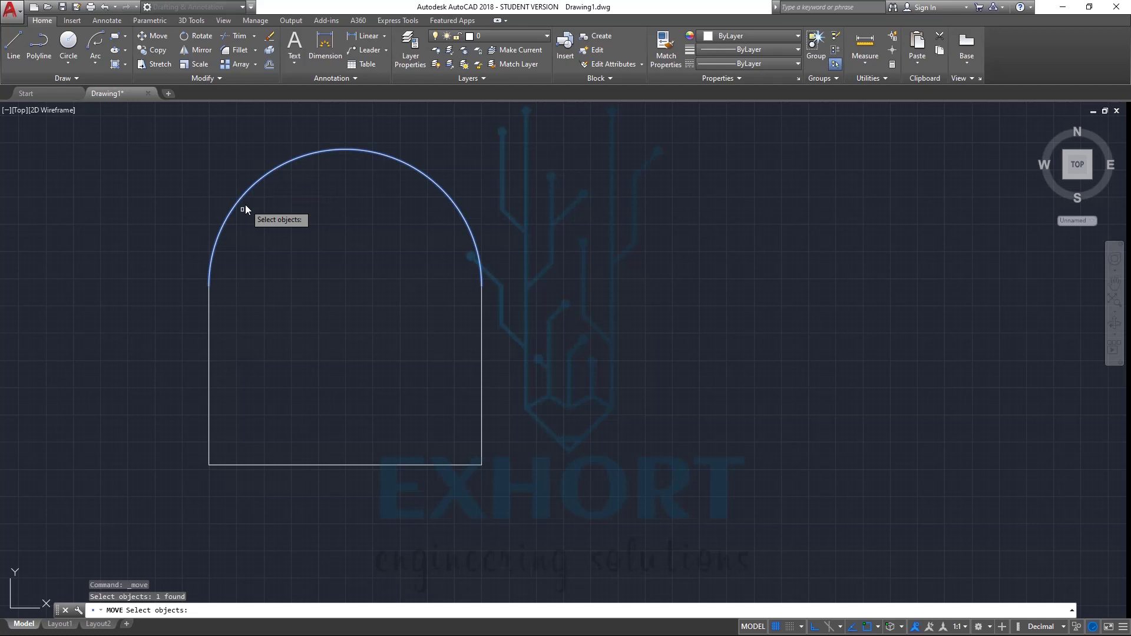
left_click(208, 315)
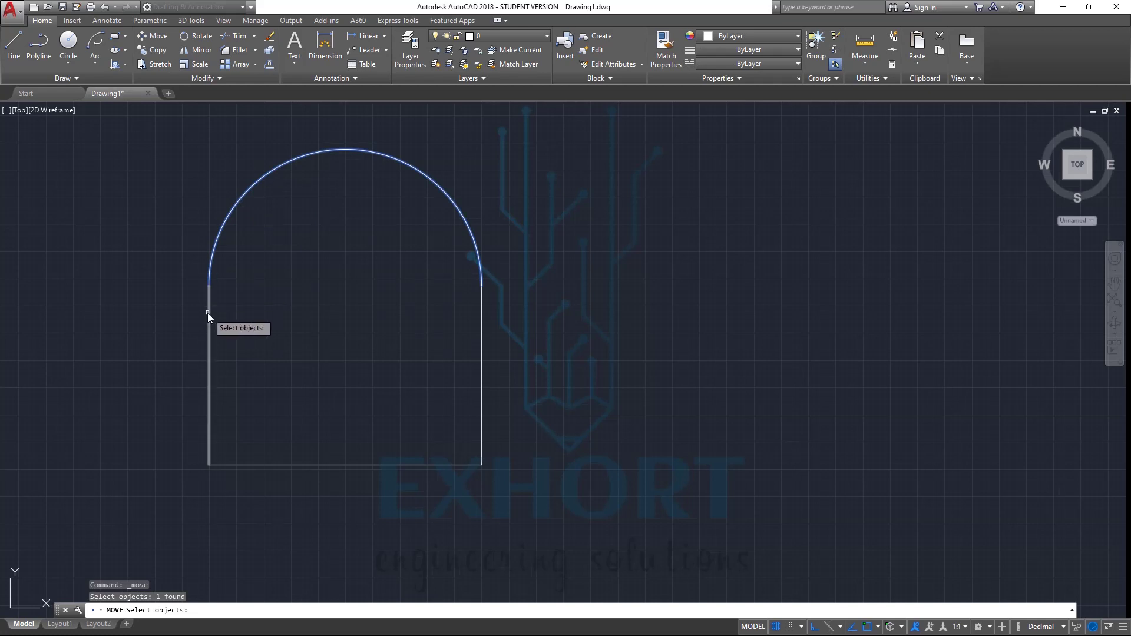
left_click(341, 465)
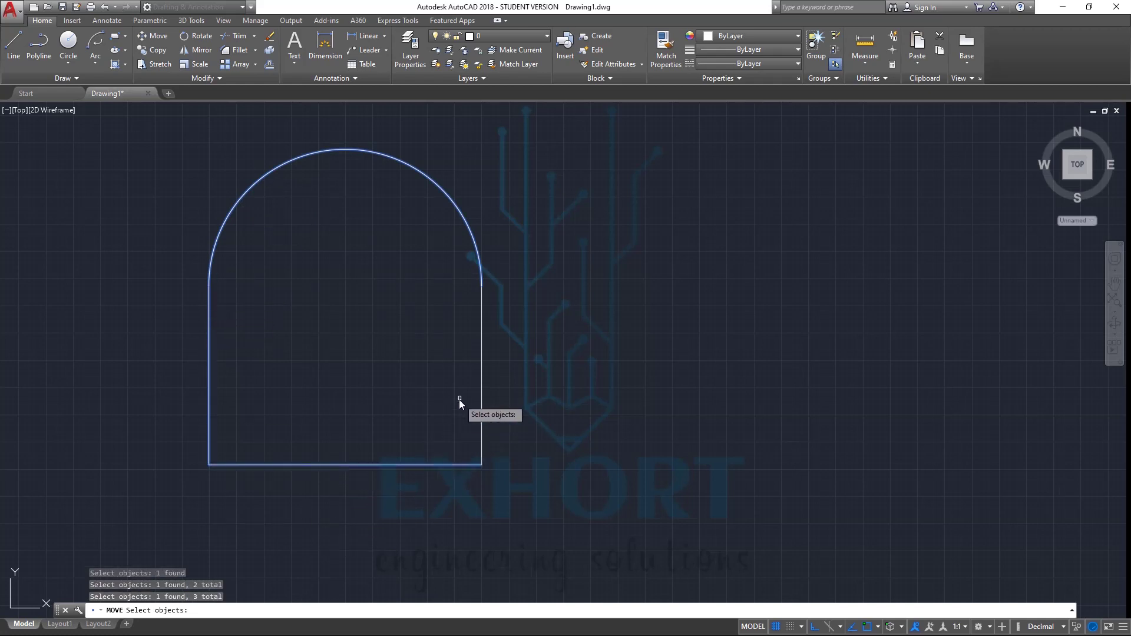
left_click(482, 387)
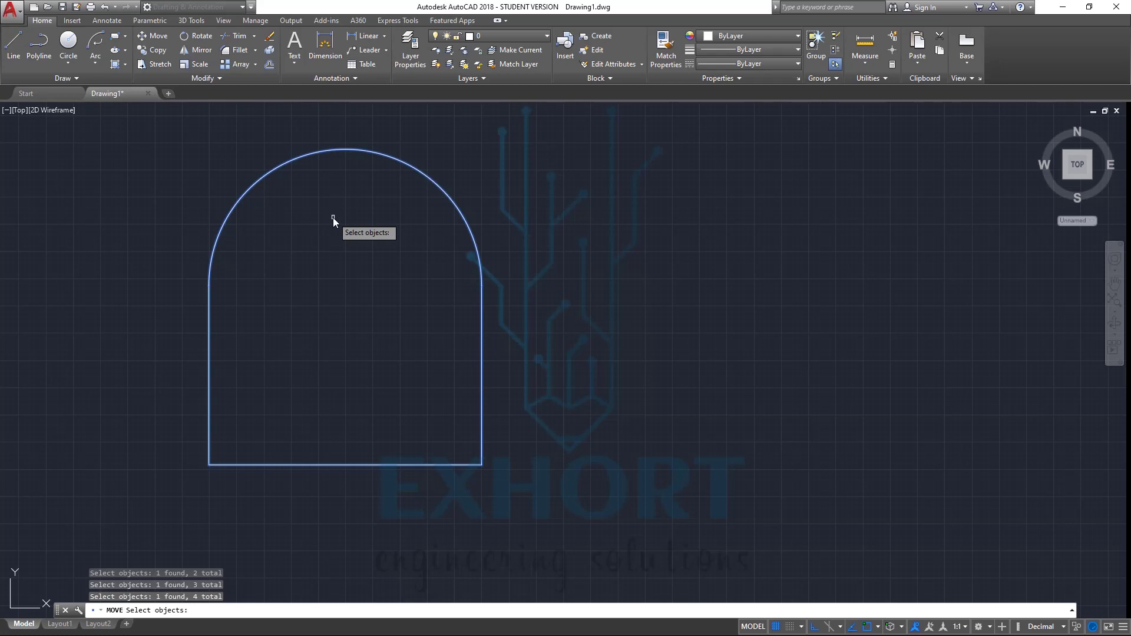
key("Return")
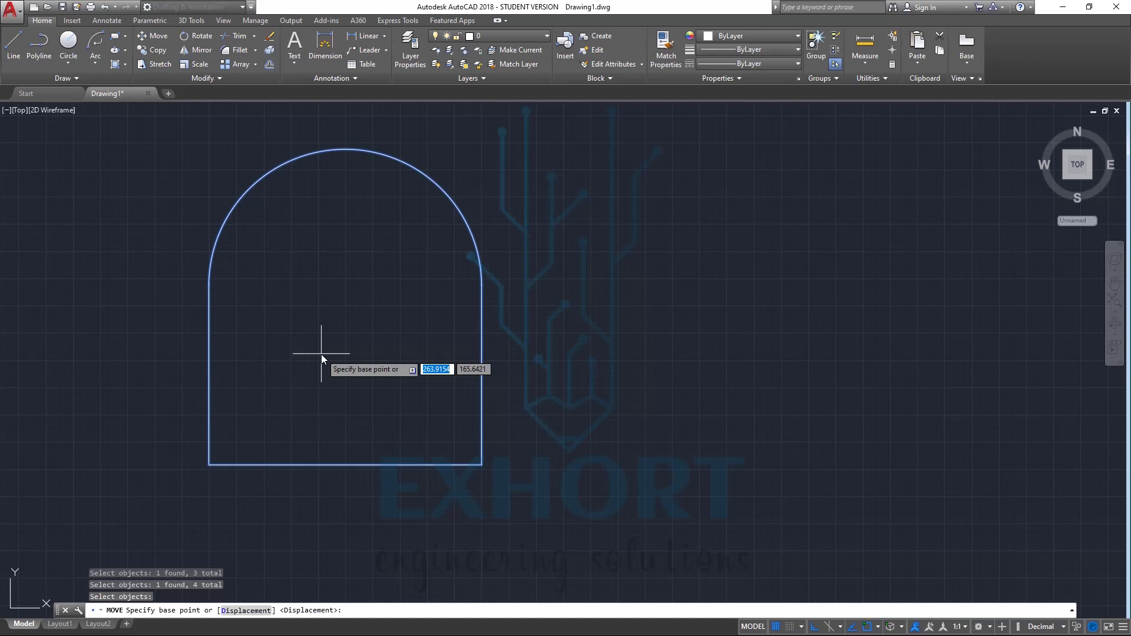
left_click(206, 465)
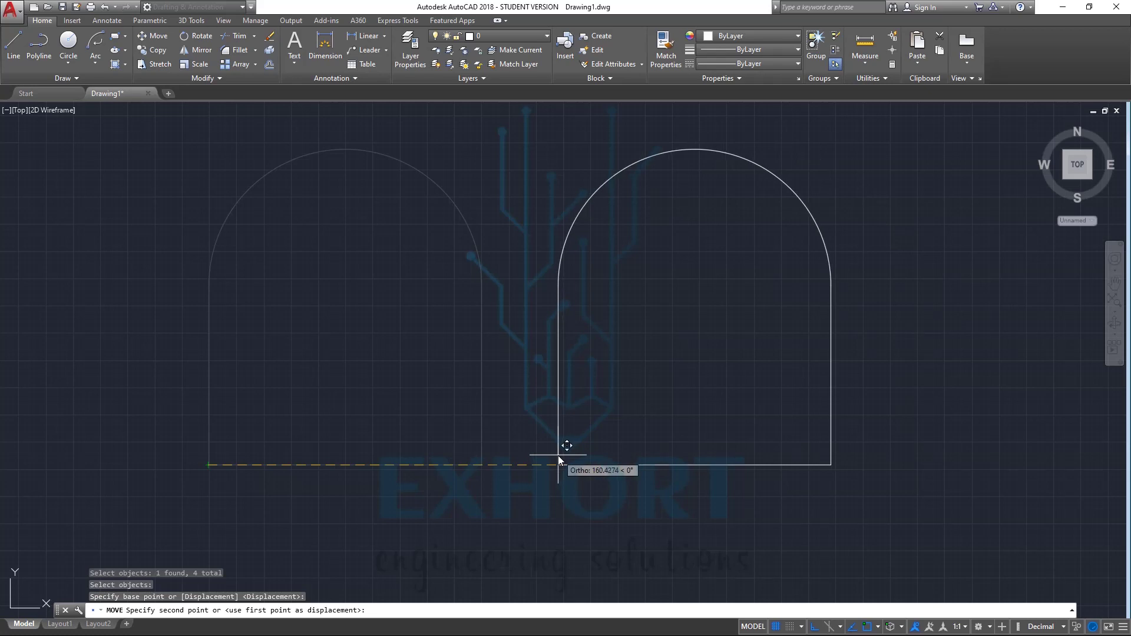
left_click(619, 465)
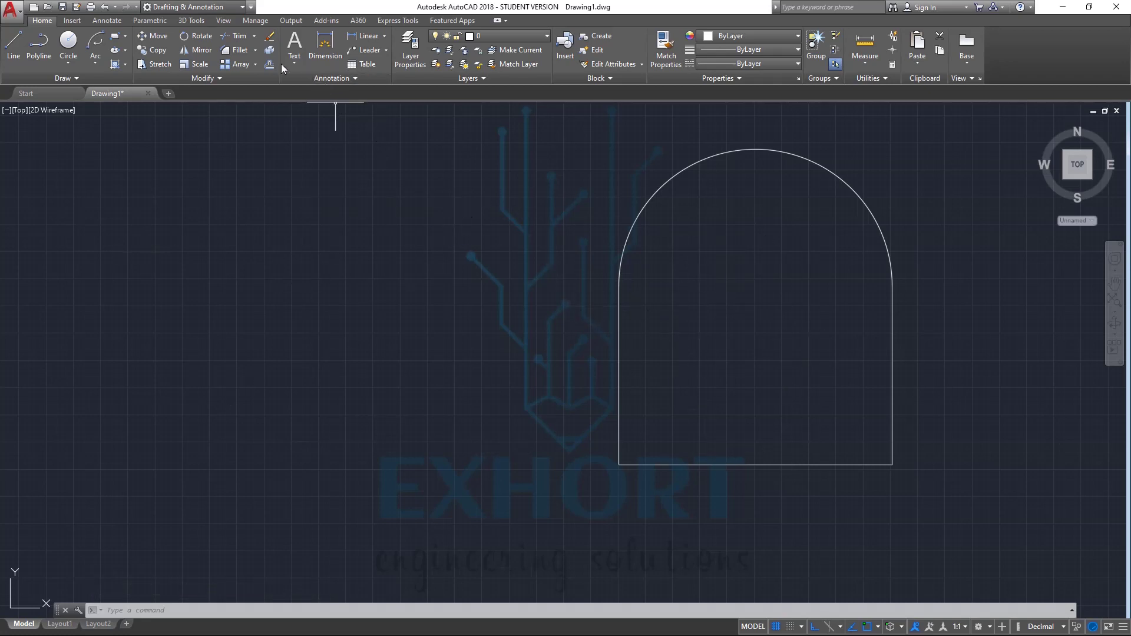
- Move only the arc of the outline 80 units to the left, using its centre as the base point
left_click(151, 37)
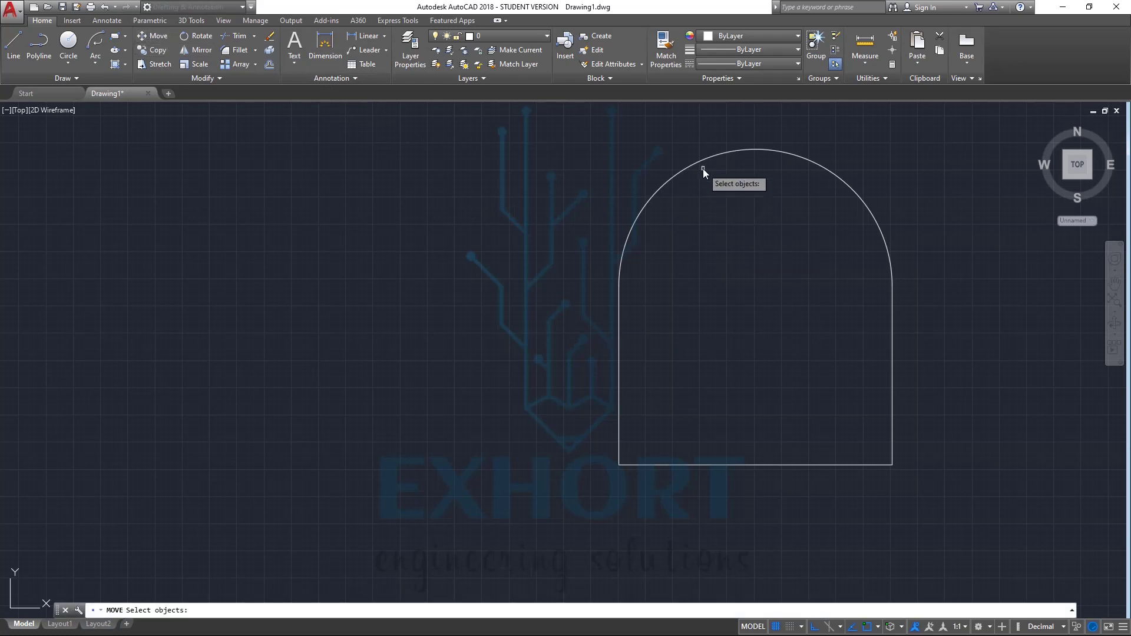
left_click(724, 153)
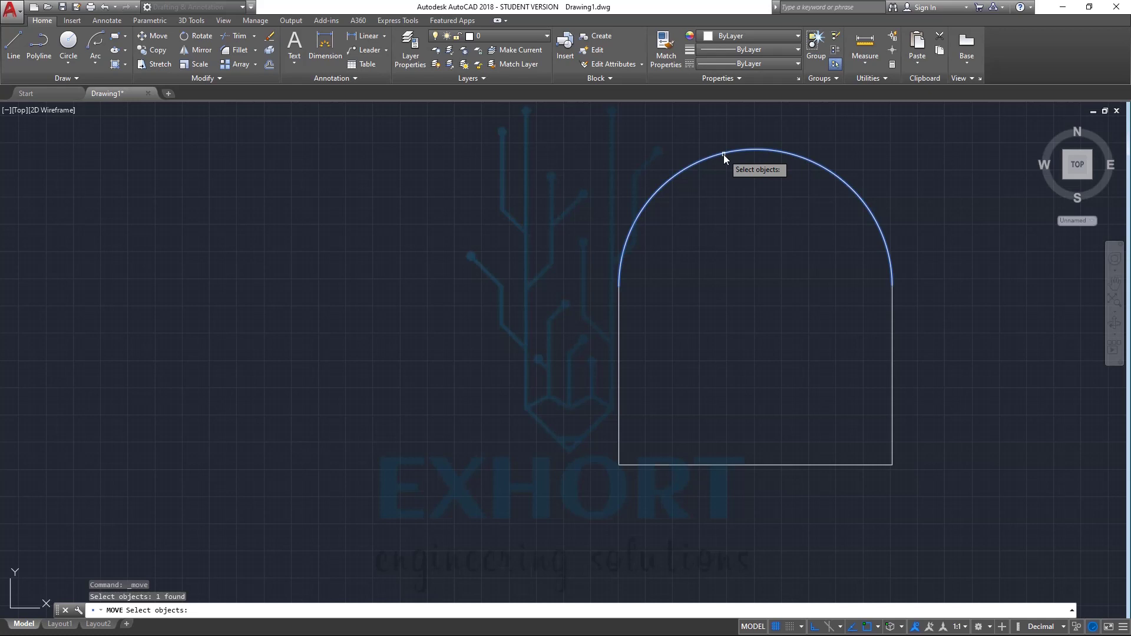
key("Return")
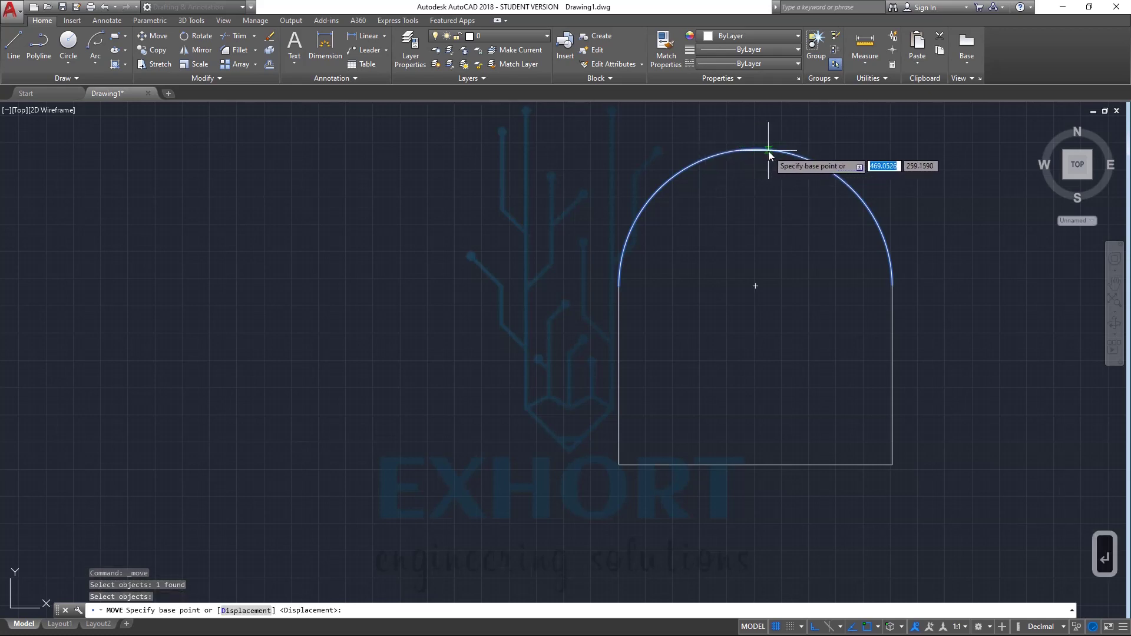
left_click(754, 287)
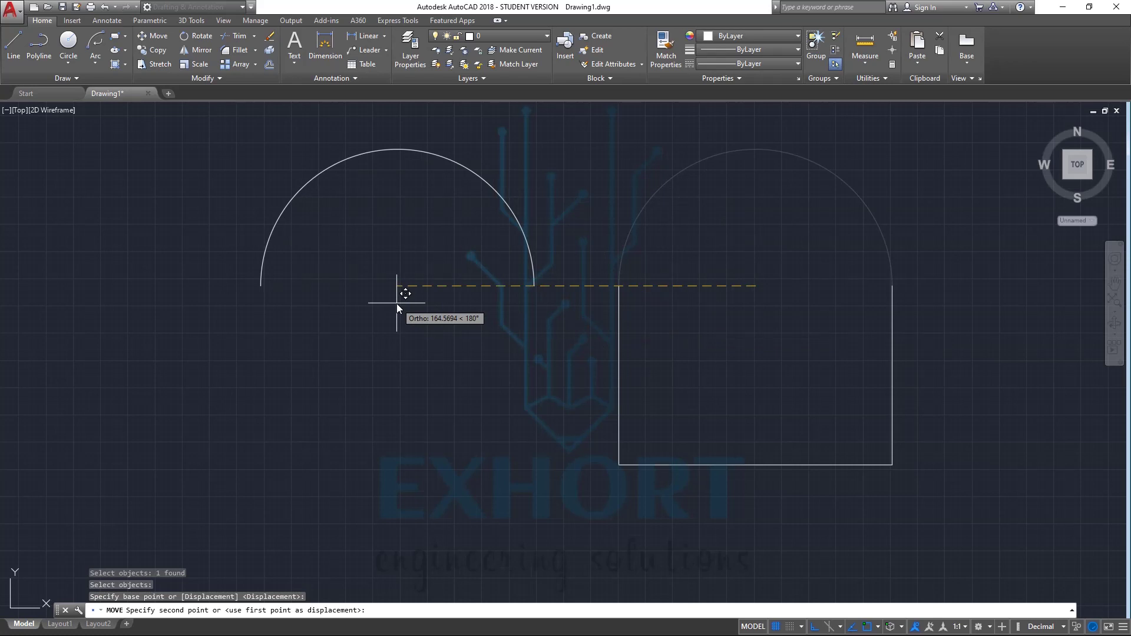
type("80")
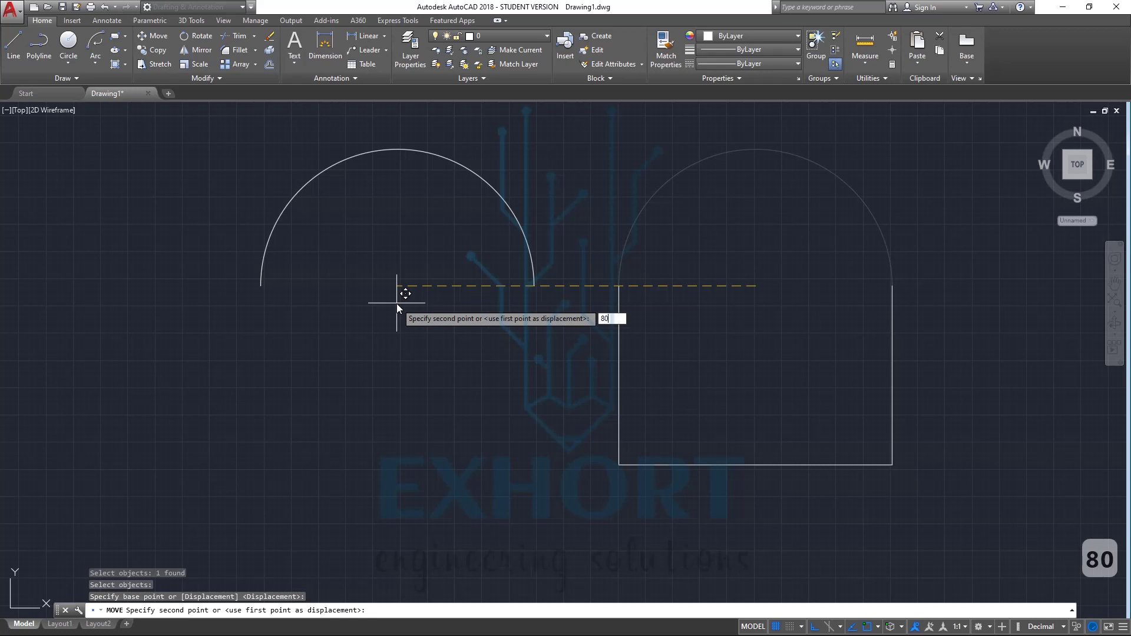
key("Return")
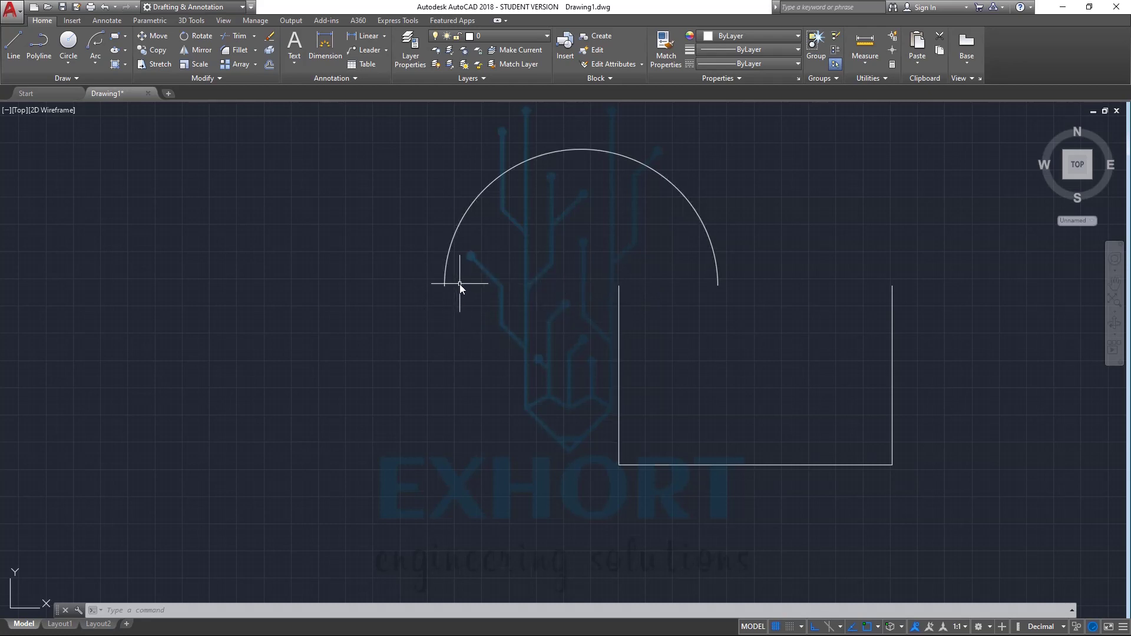
- Erase the arc and the three lines, and undo both the erasure and the arc's move
left_click(416, 124)
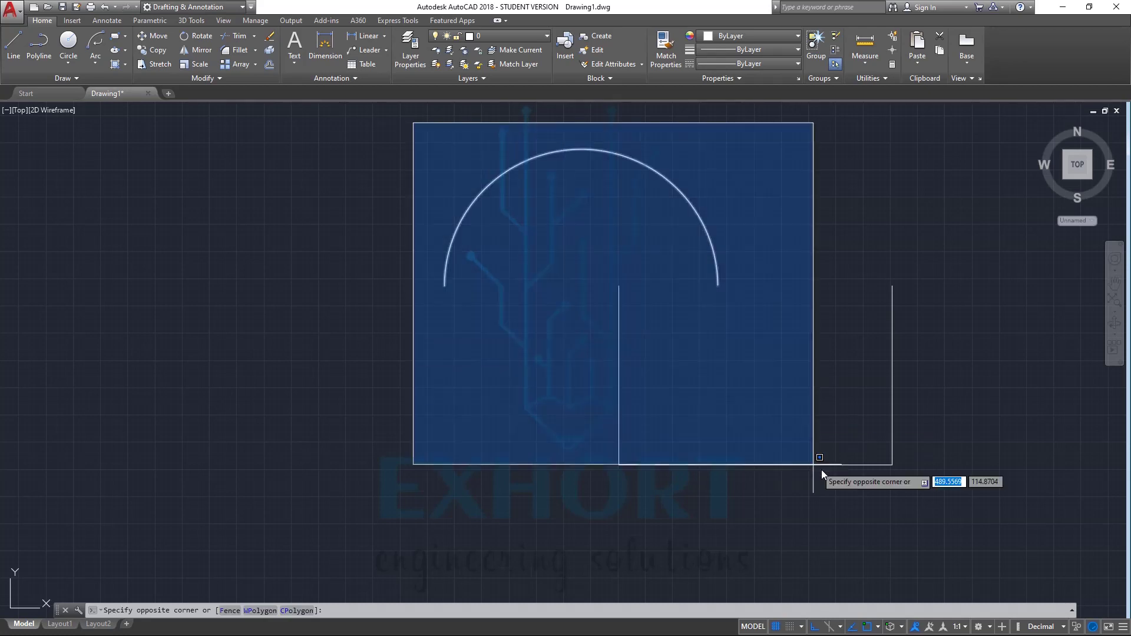
left_click(913, 523)
key("Delete")
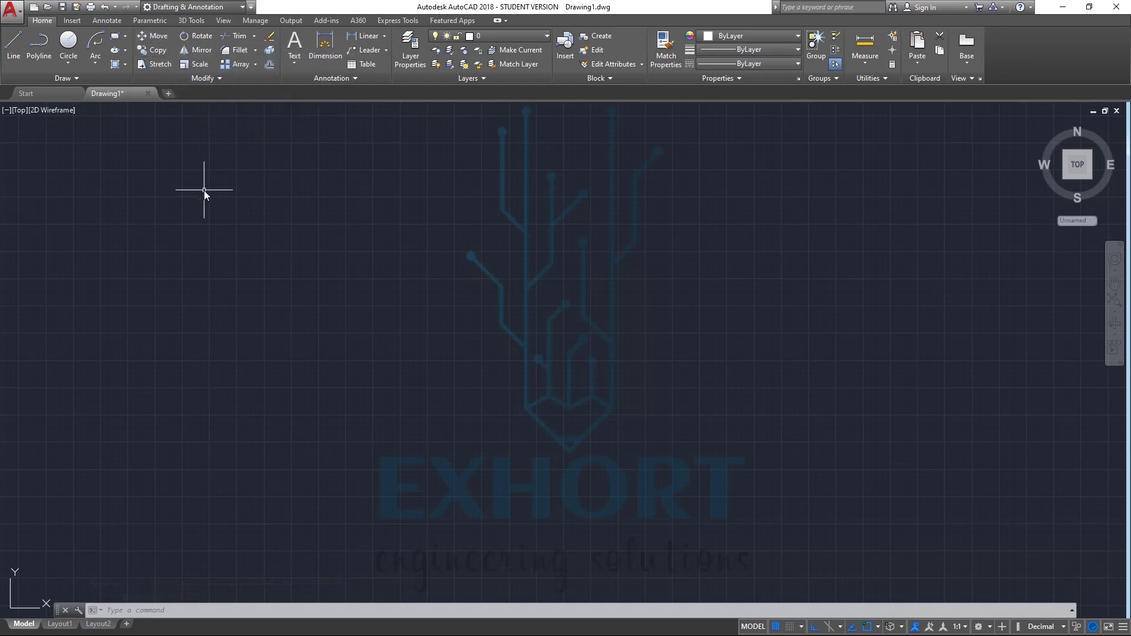
key("ctrl+z")
key("ctrl+z")
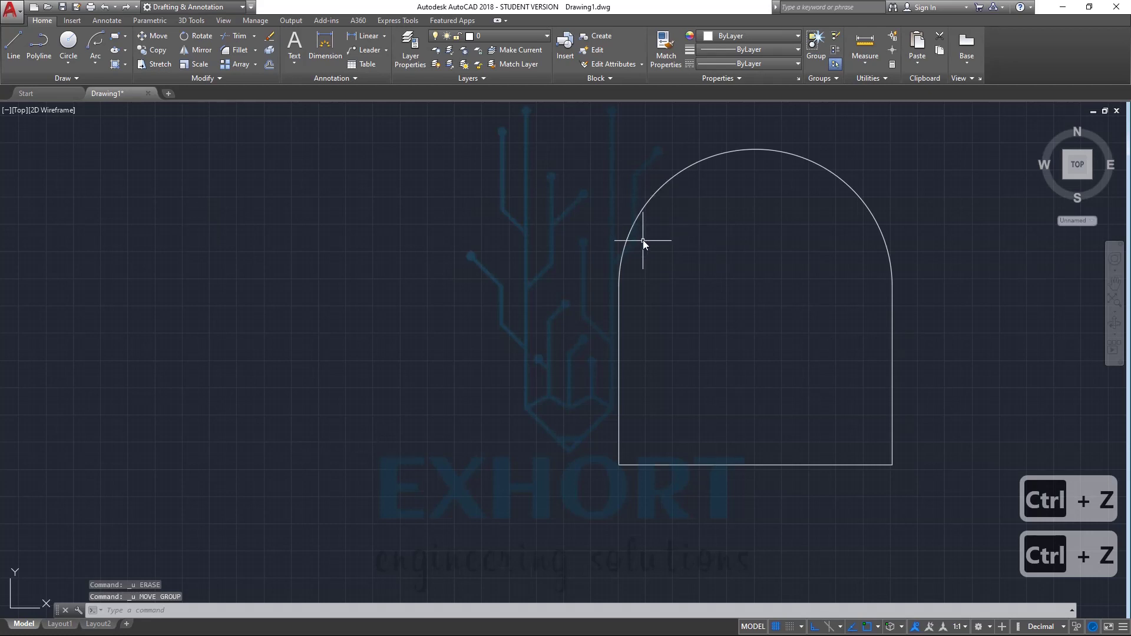
- Copy the whole arch outline 200 units to the left, using the midpoint of its bottom line as the base point
left_click(158, 51)
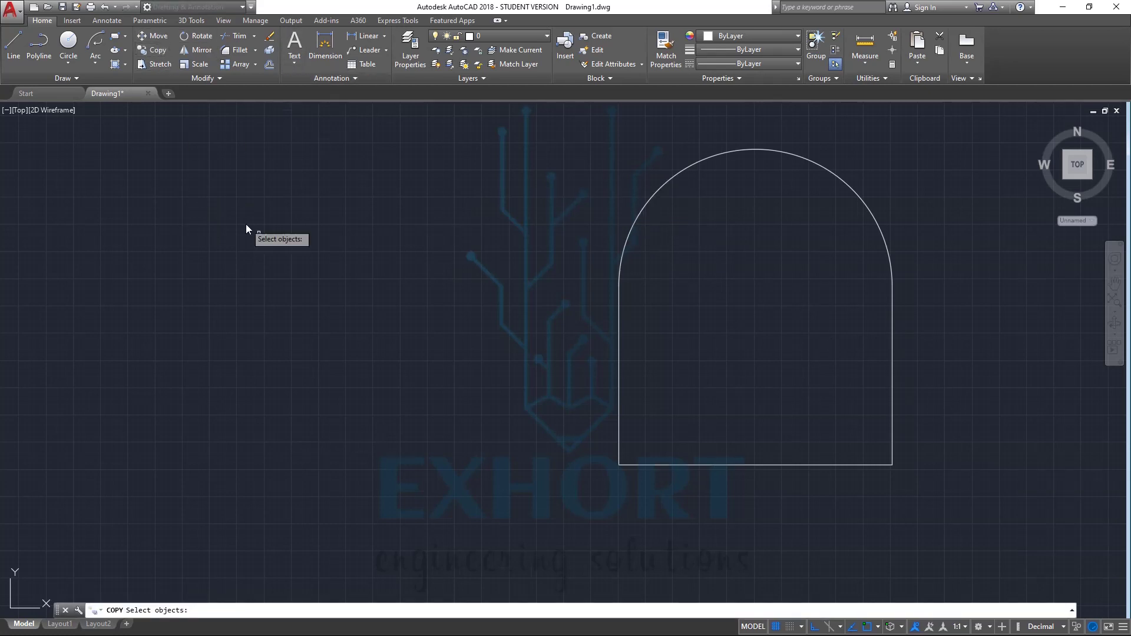
left_click(742, 150)
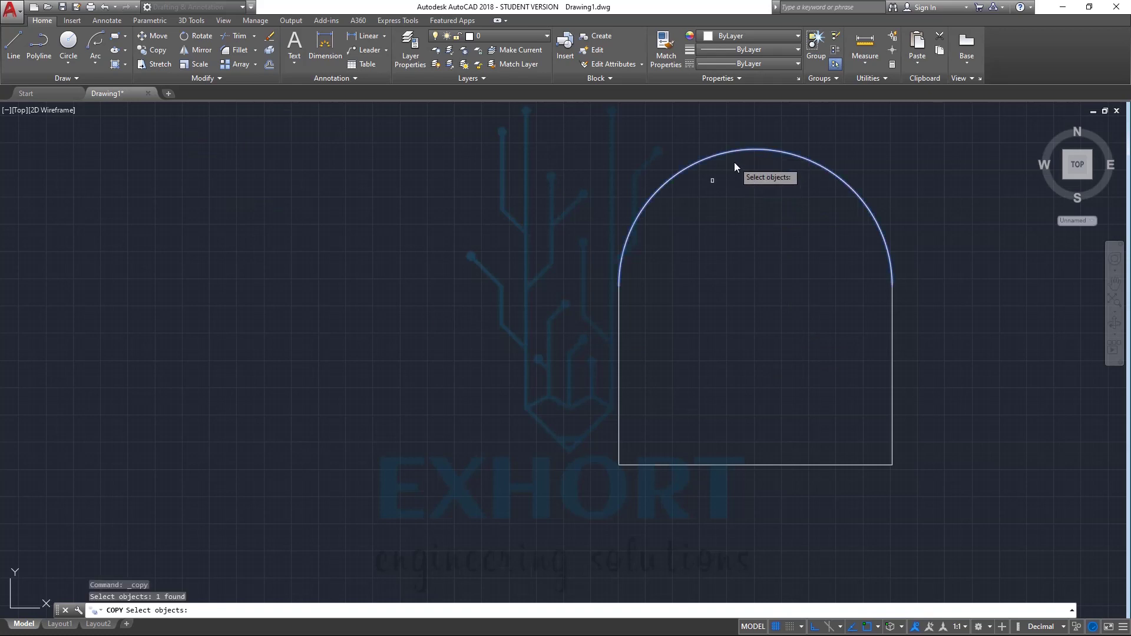
left_click(617, 319)
left_click(621, 323)
left_click(577, 327)
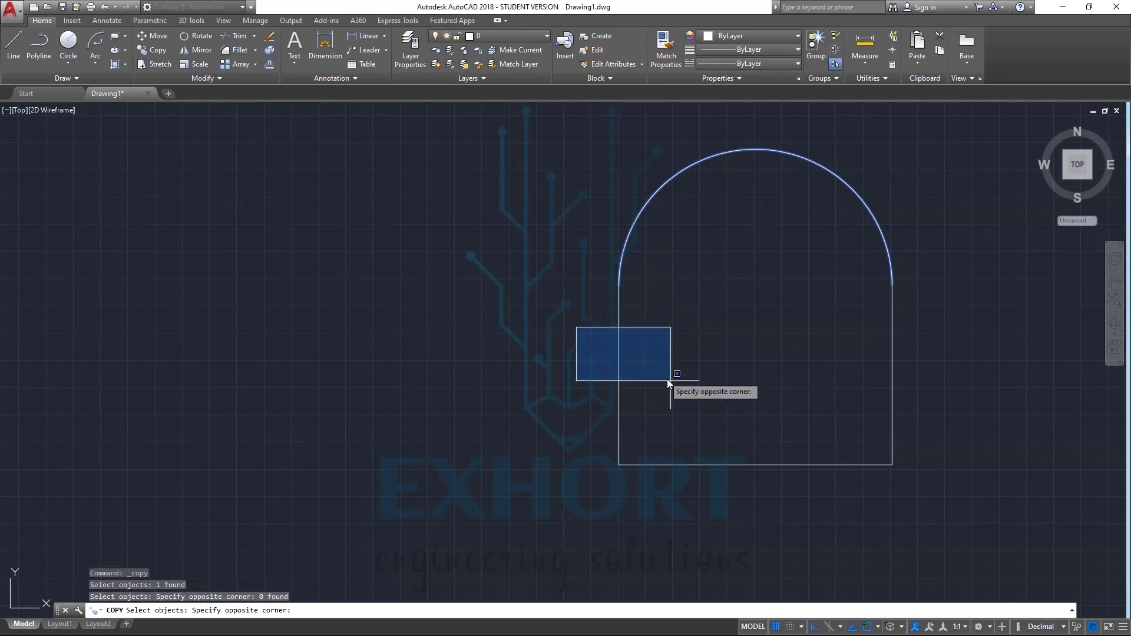
left_click(929, 502)
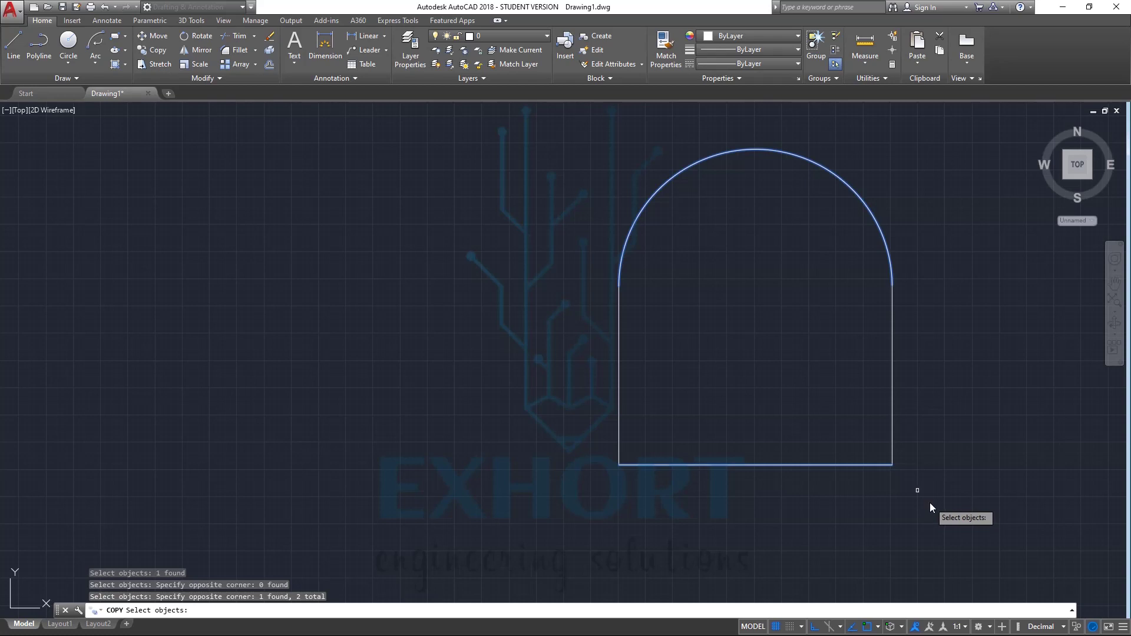
left_click(620, 370)
left_click(891, 370)
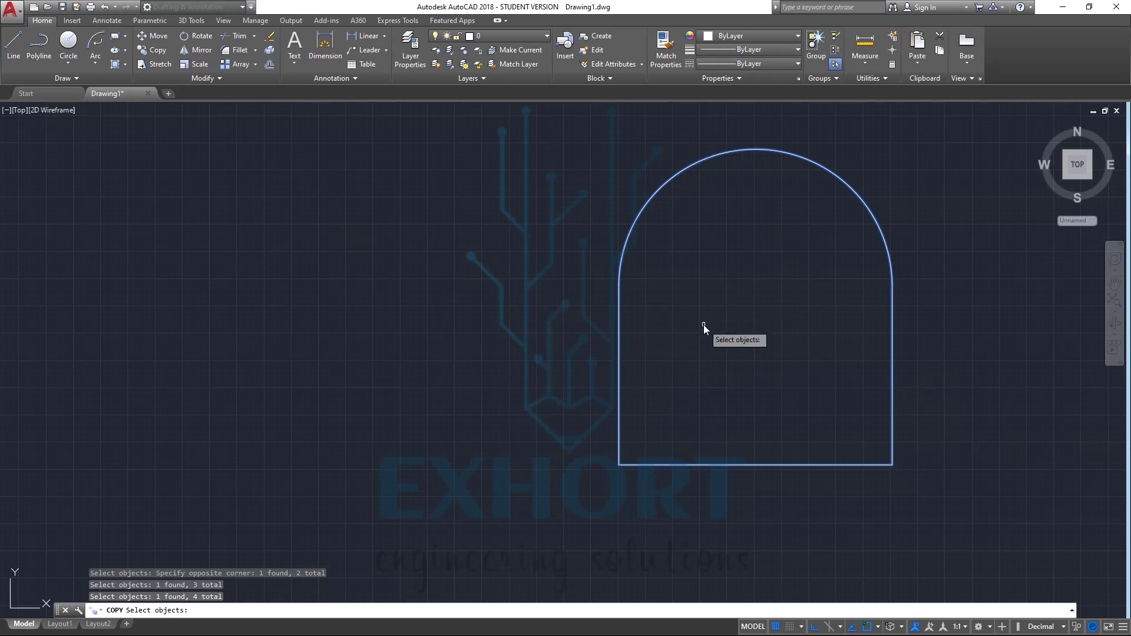
key("Return")
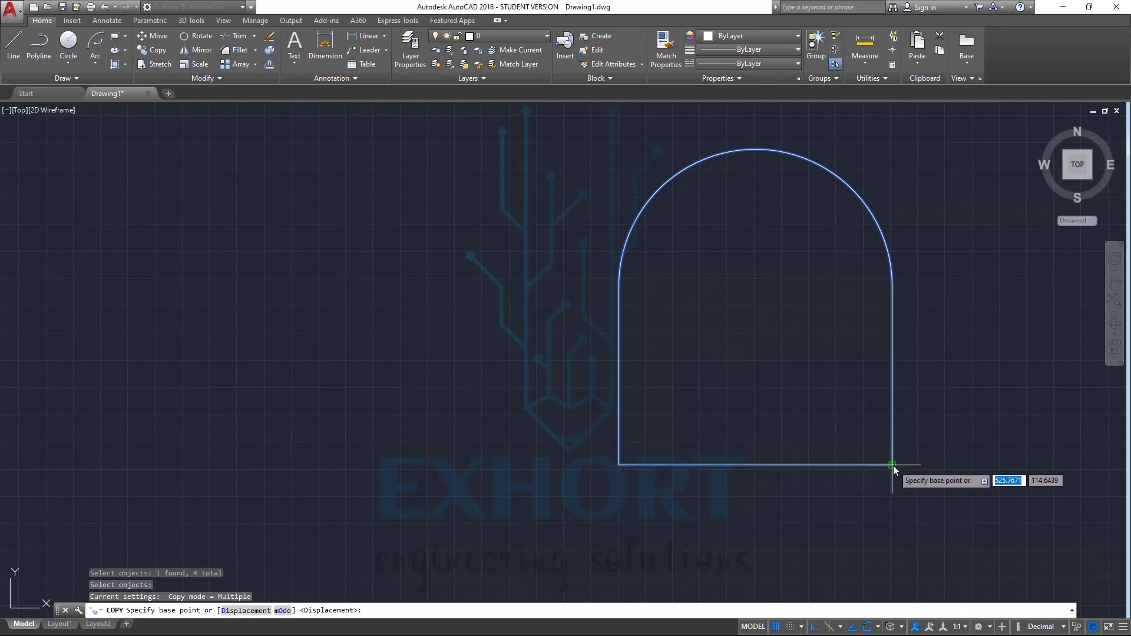
left_click(756, 465)
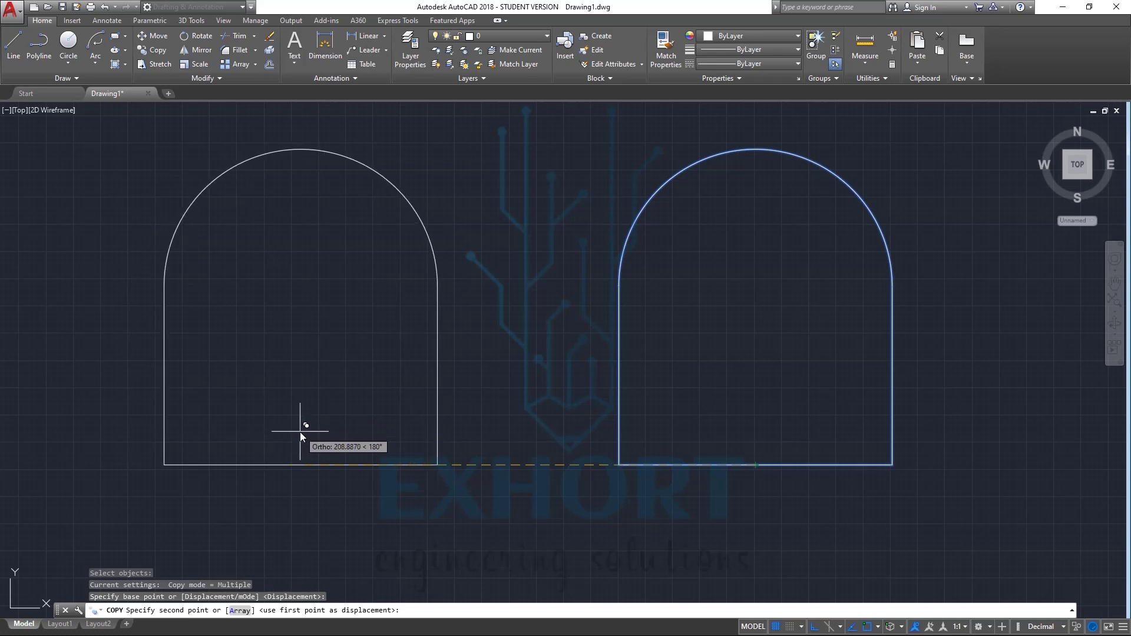
type("200")
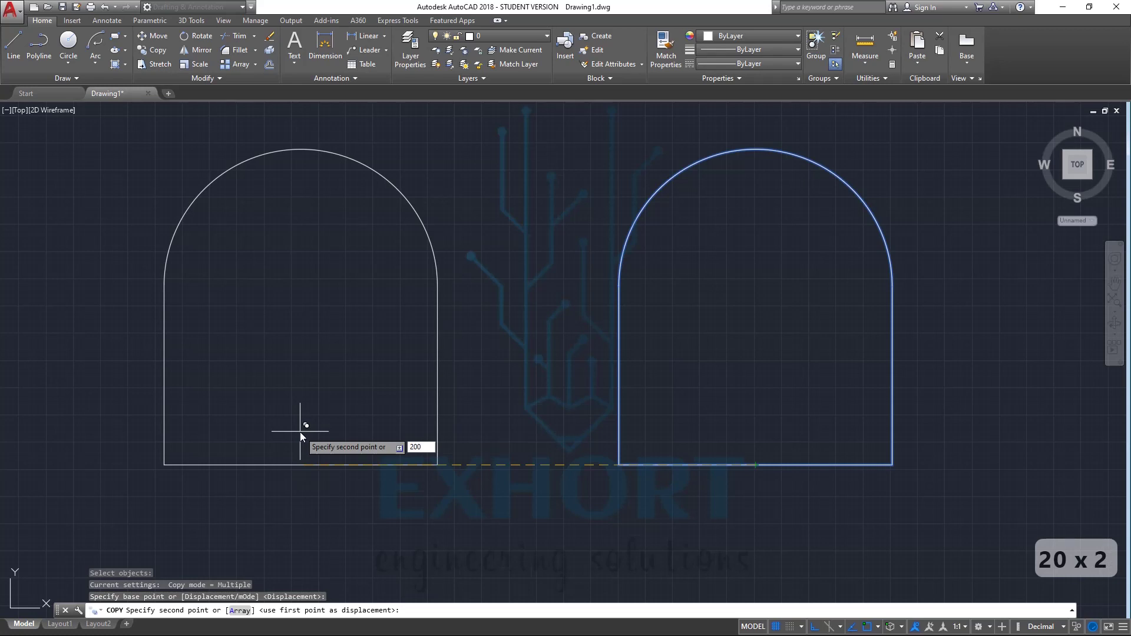
key("Return")
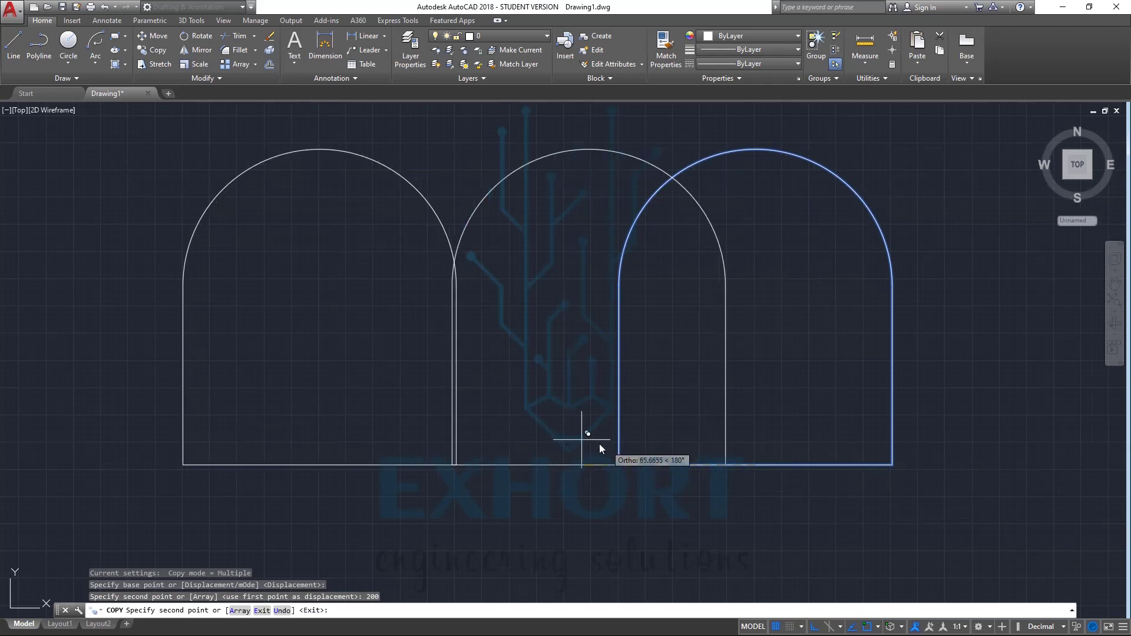
- Place two more copies of the arch outline to the left of the original, end the Copy command and undo all the copies
left_click(534, 443)
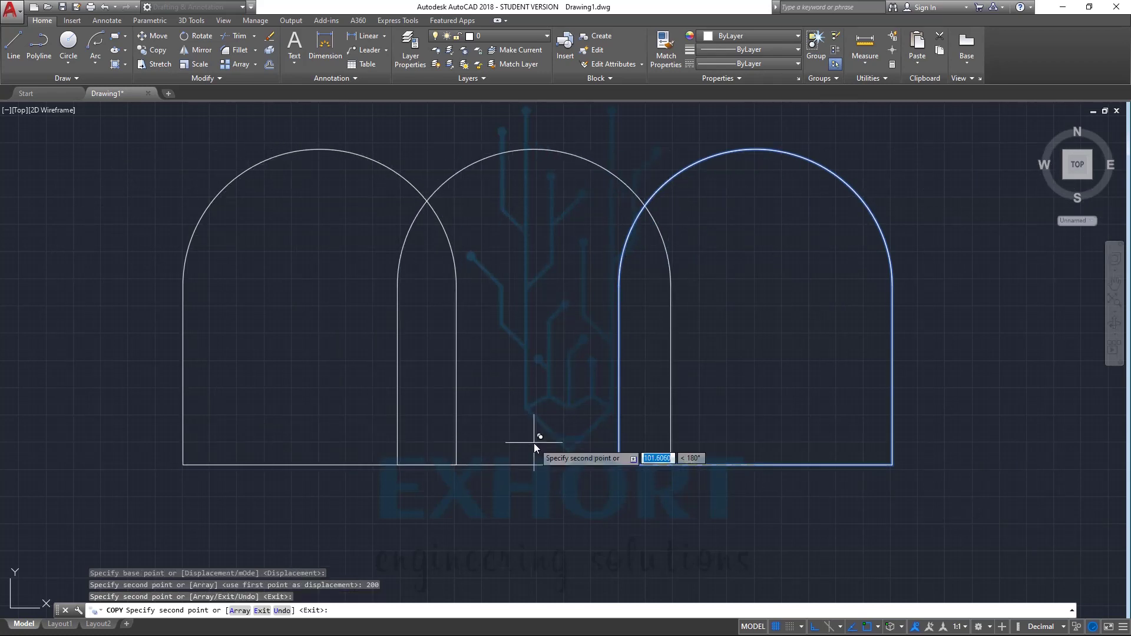
left_click(107, 391)
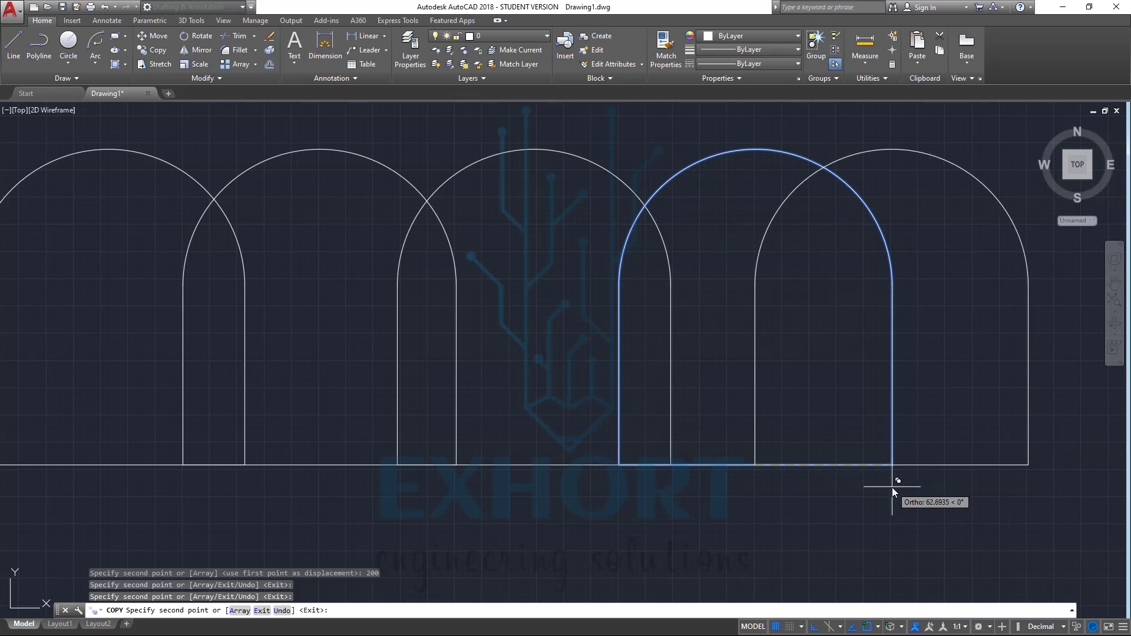
key("Escape")
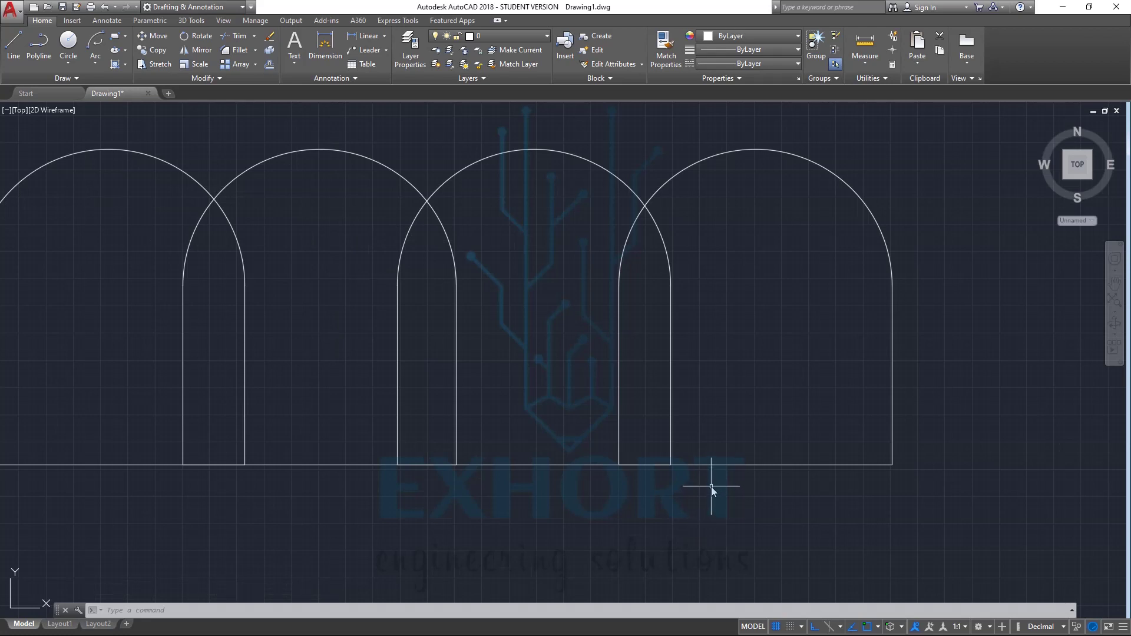
key("ctrl+z")
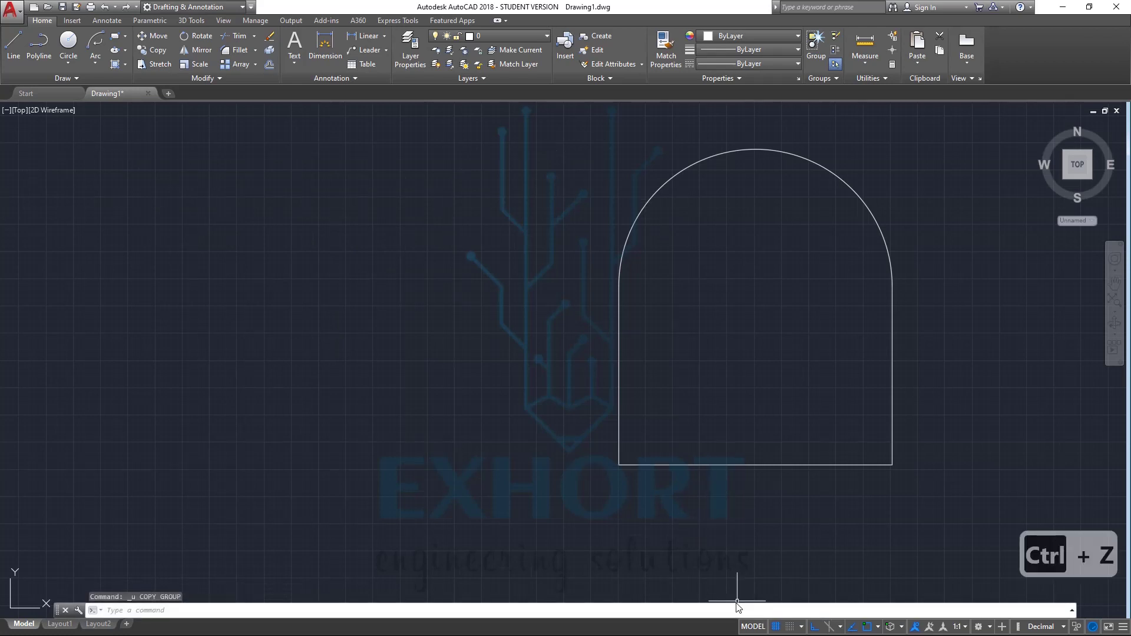
- Copy the arc and left vertical line to the far left, using the outline's lower-left corner as the base point, and end the command
left_click(154, 51)
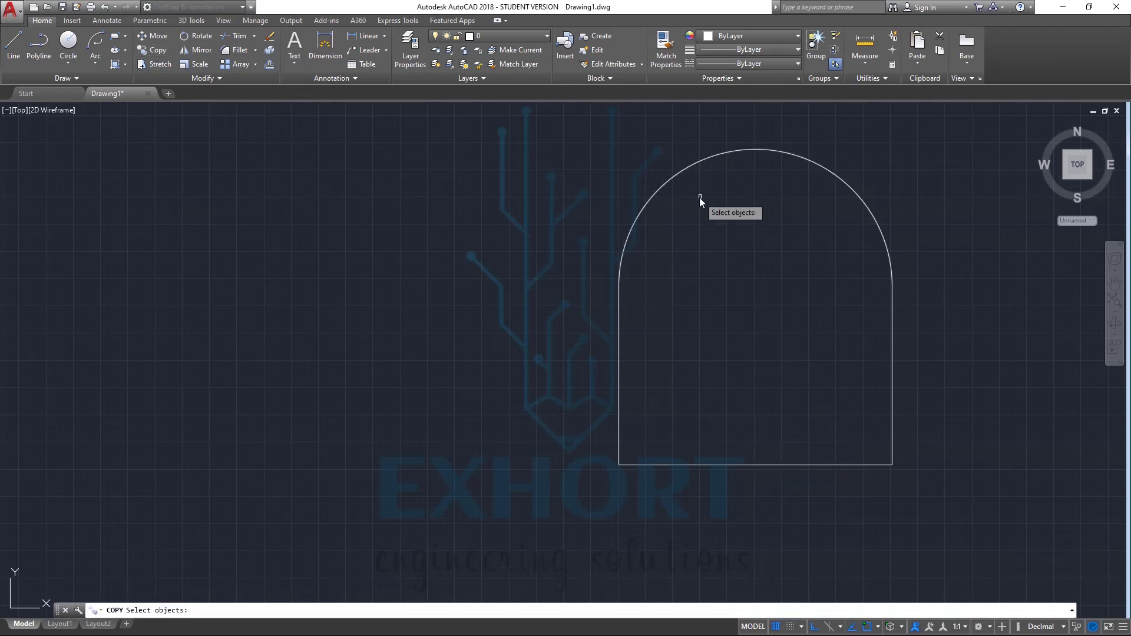
left_click(701, 161)
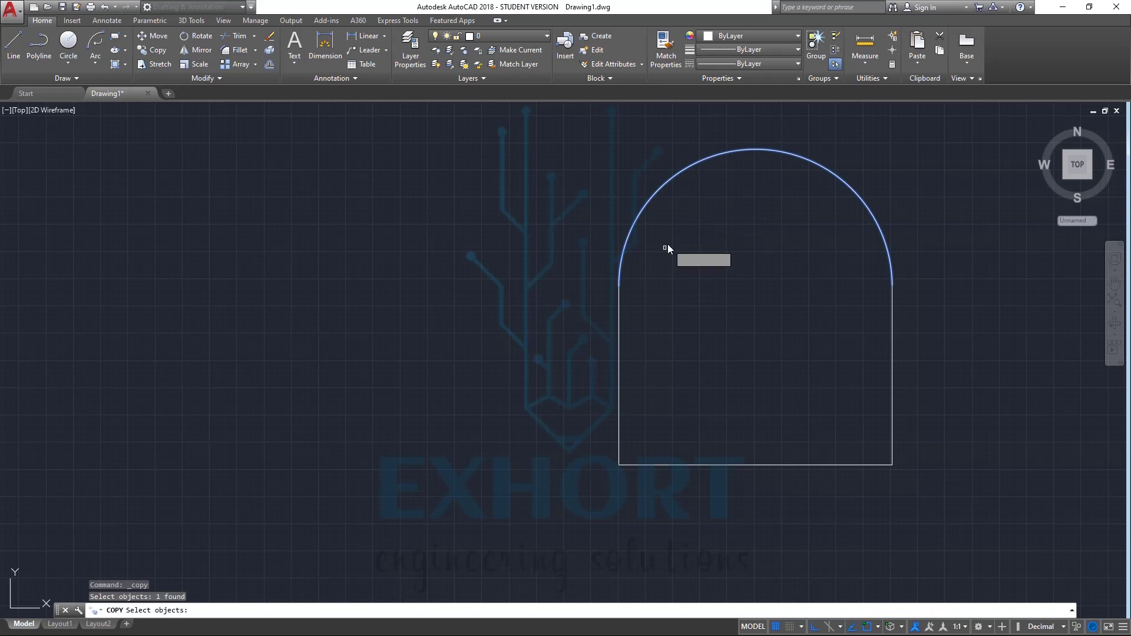
left_click(618, 338)
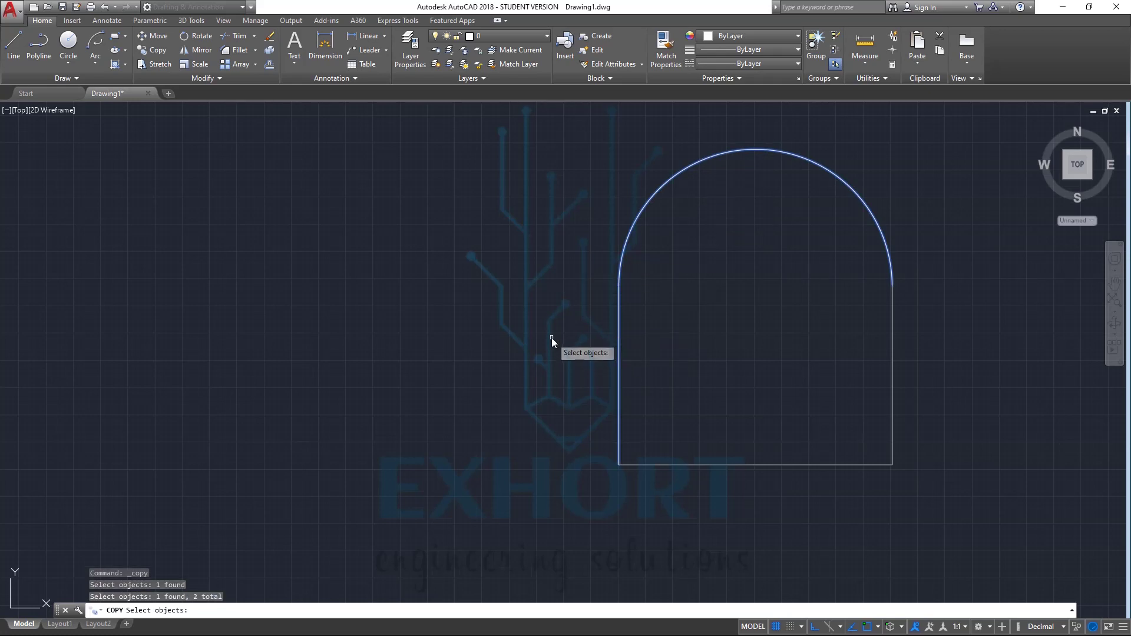
key("Return")
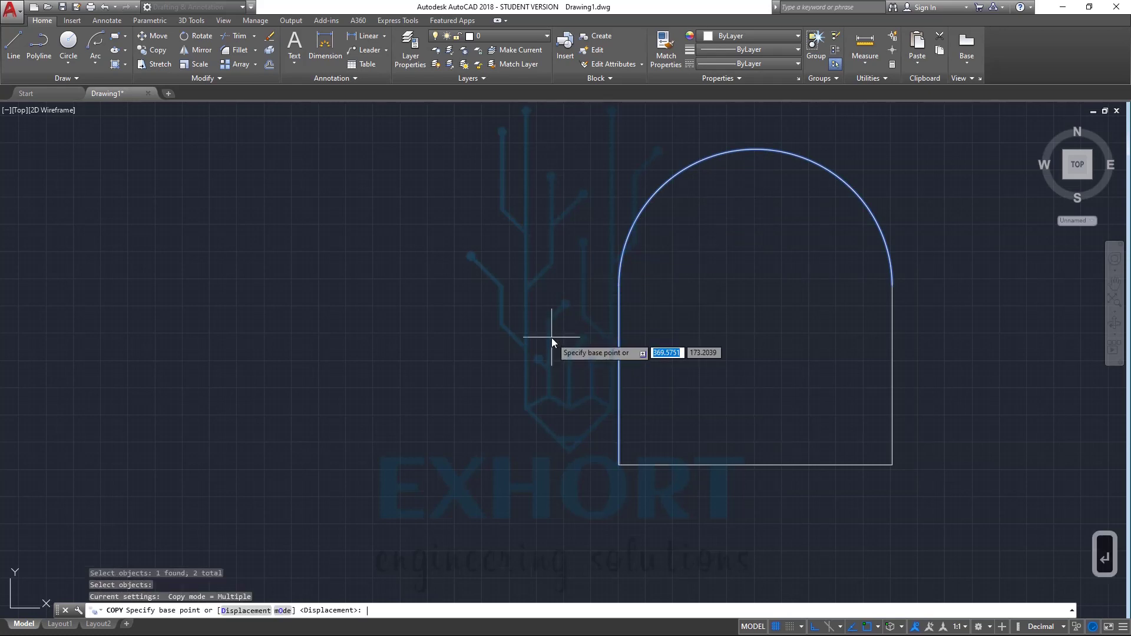
left_click(621, 465)
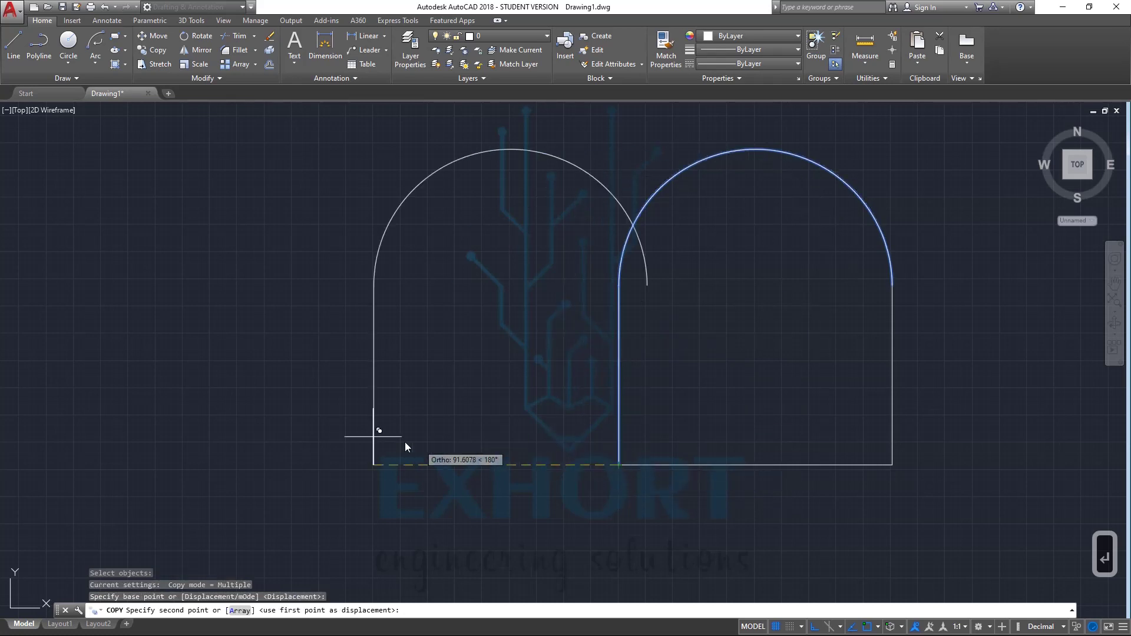
left_click(98, 392)
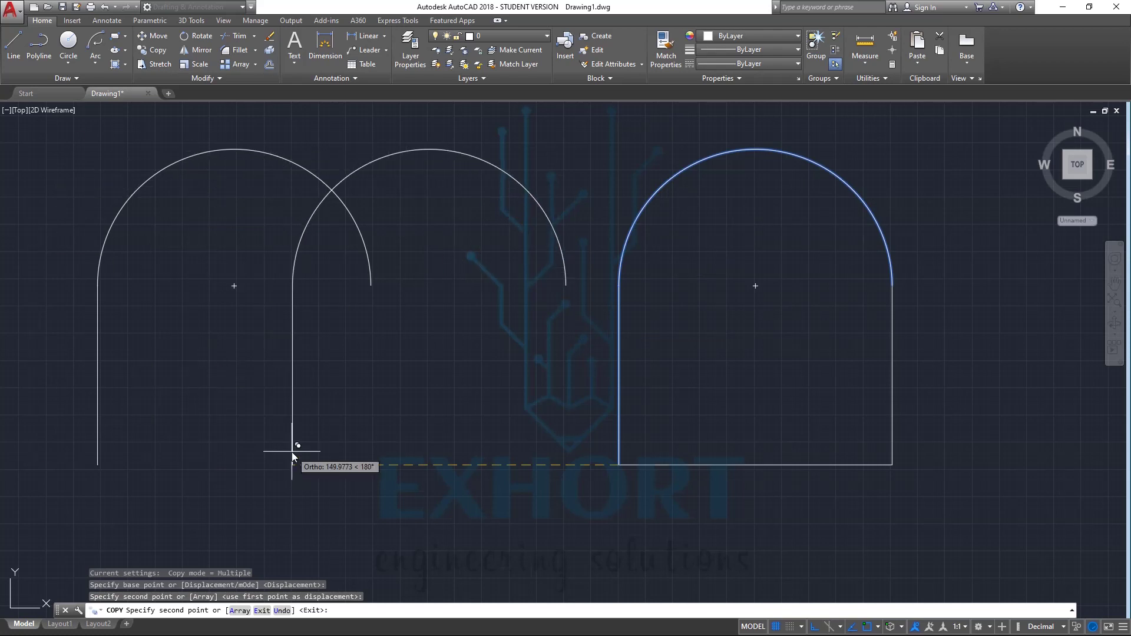
key("Escape")
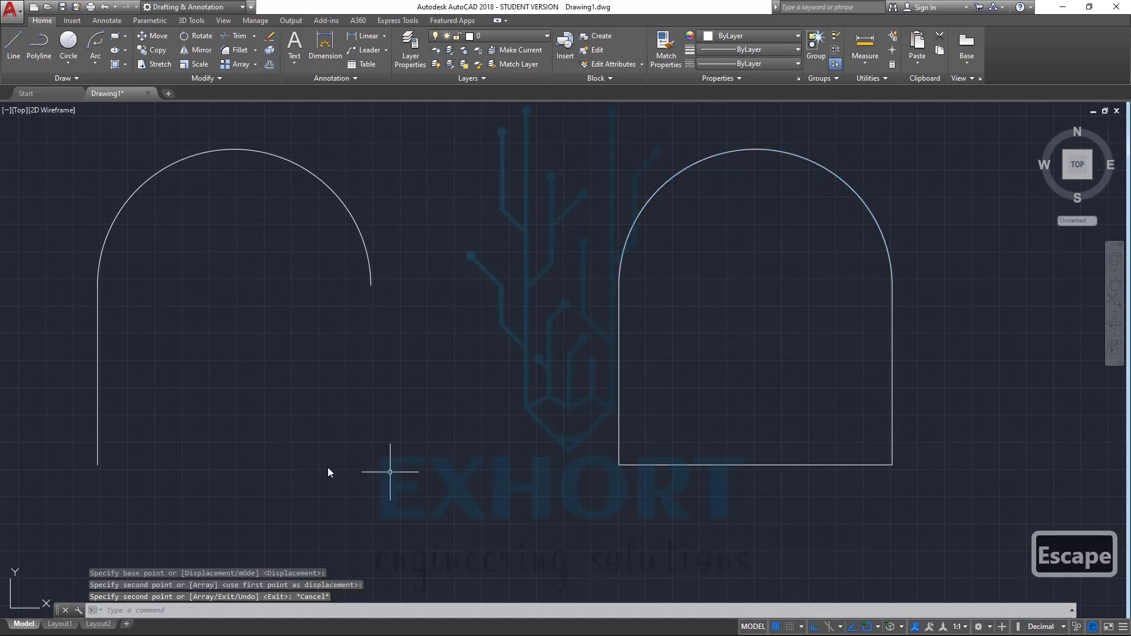
left_click(944, 535)
left_click(56, 128)
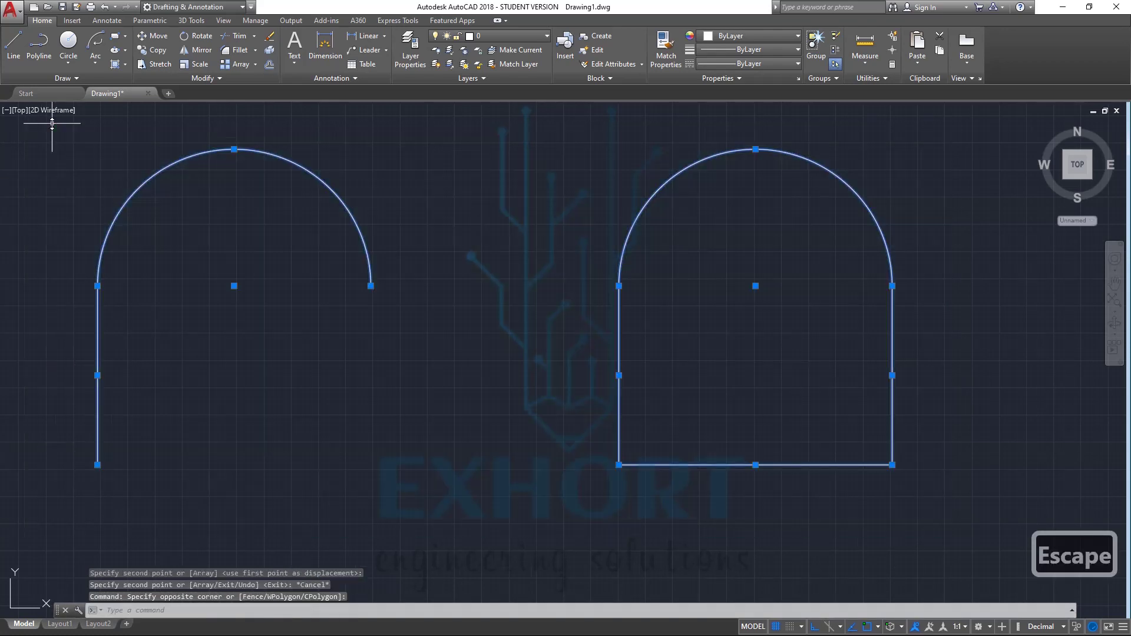
key("Escape")
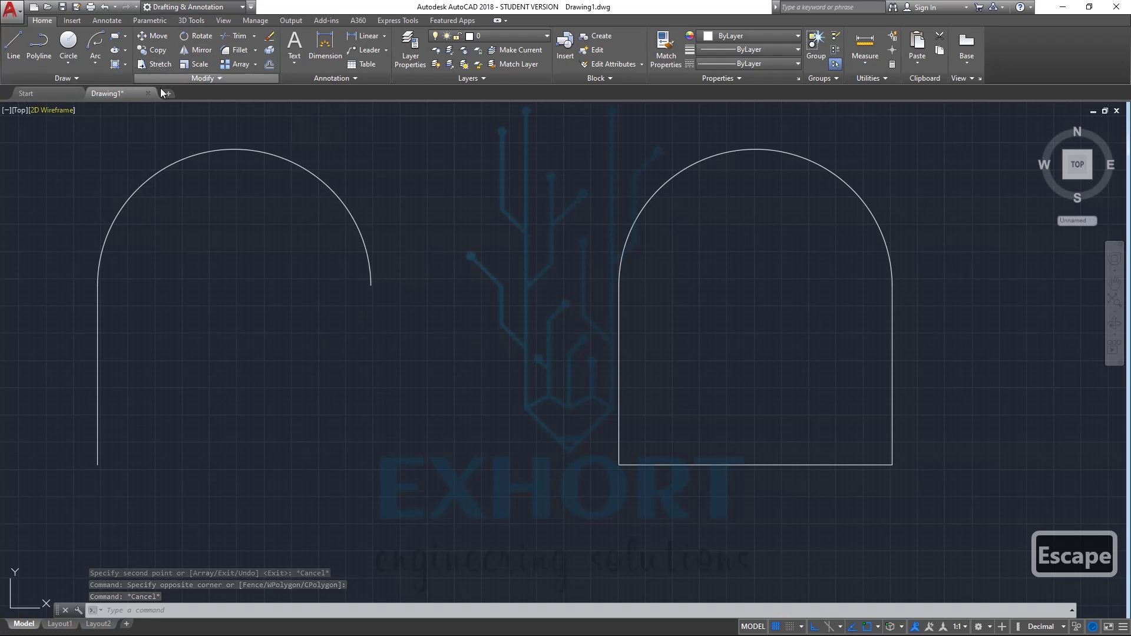
- Rotate the arc of the original outline by 180 degrees about its centre so that it curves downward
left_click(204, 35)
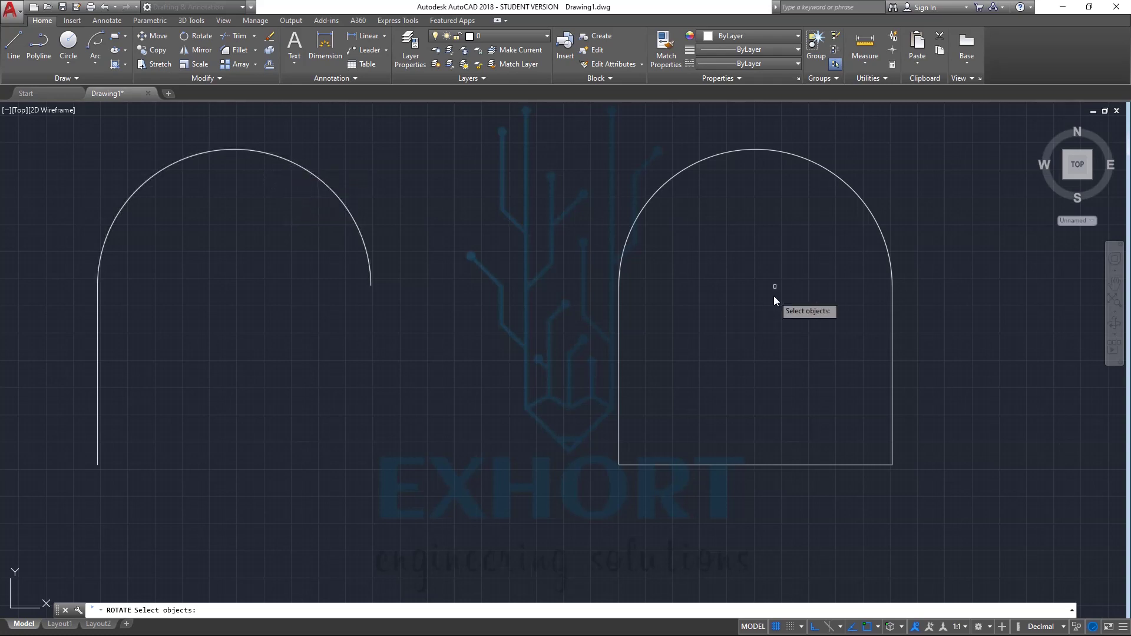
left_click(754, 148)
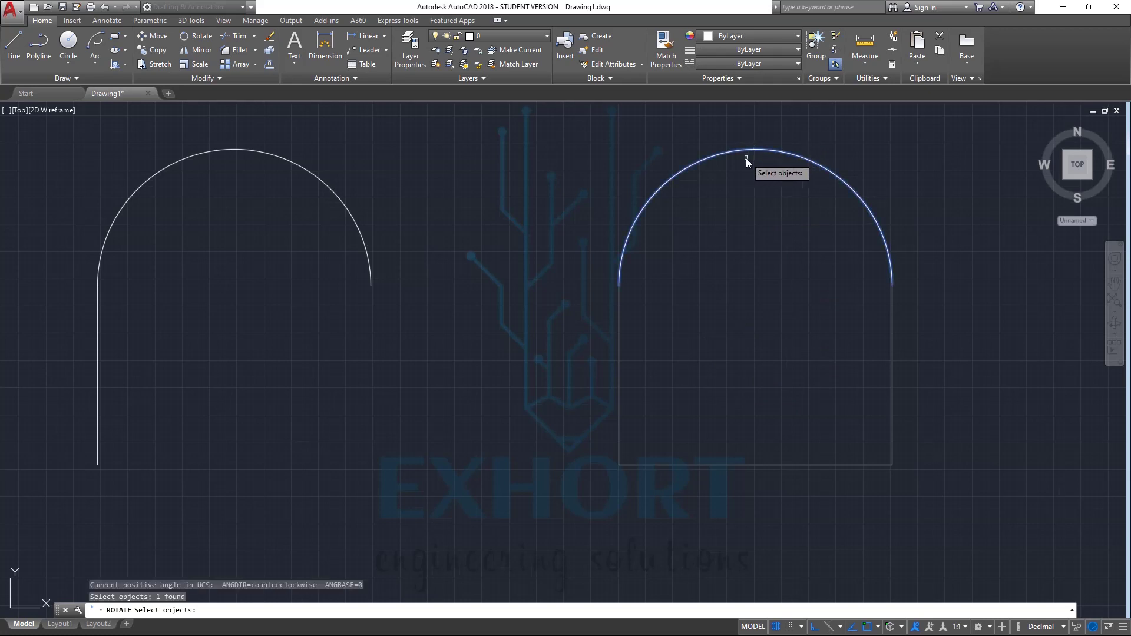
key("Return")
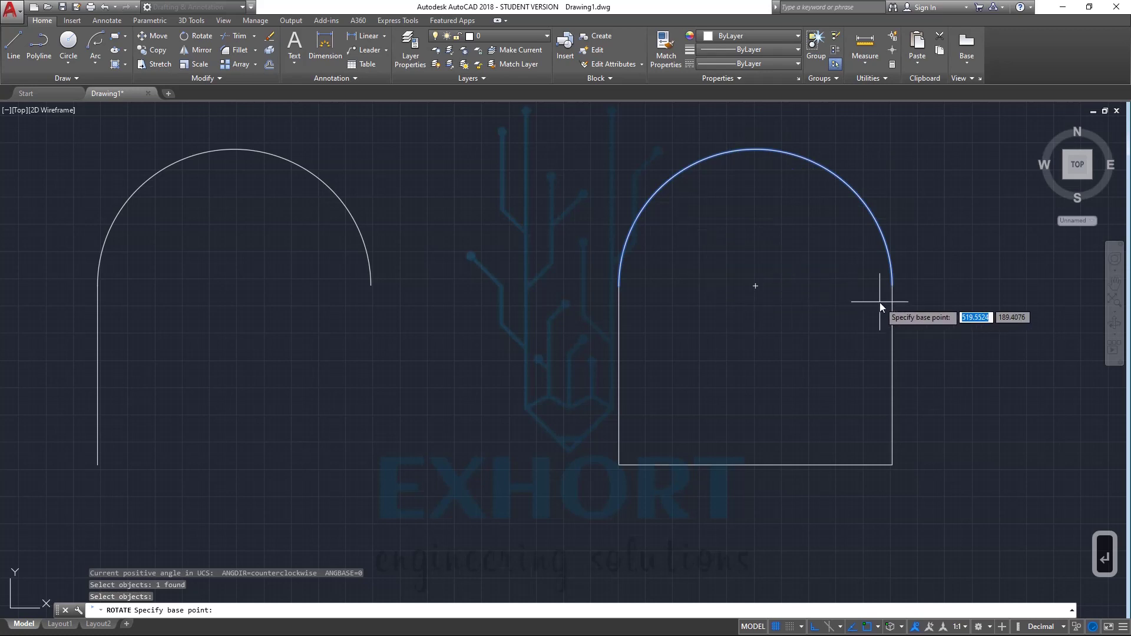
left_click(755, 286)
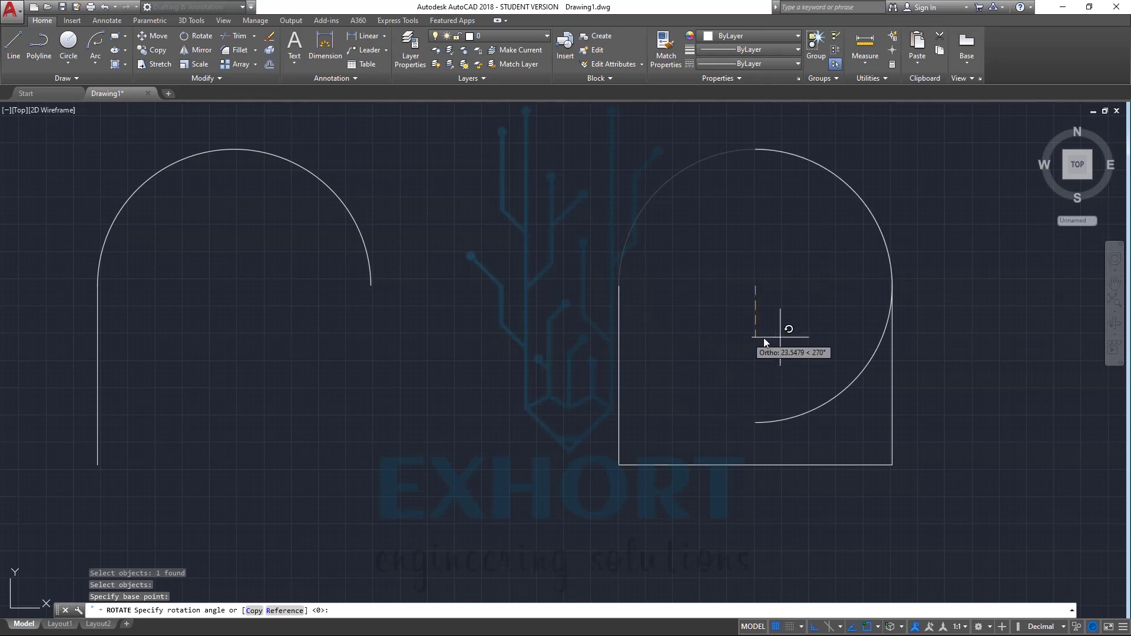
left_click(689, 338)
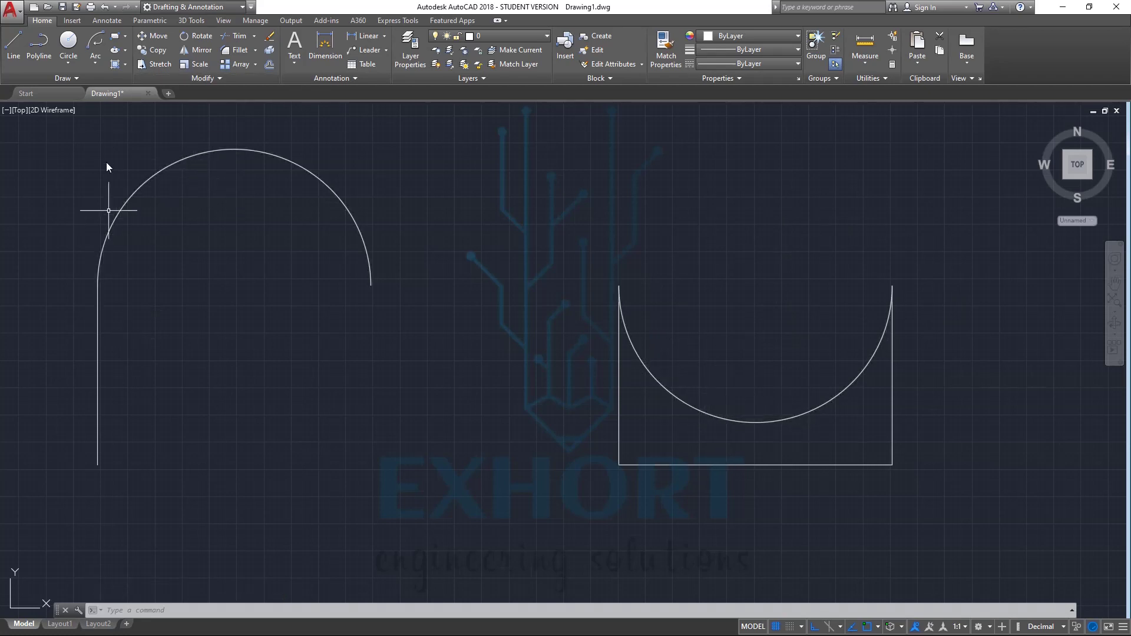
- Rotate the copied arc and its vertical line together by 30 degrees about the arc's free right endpoint
left_click(193, 36)
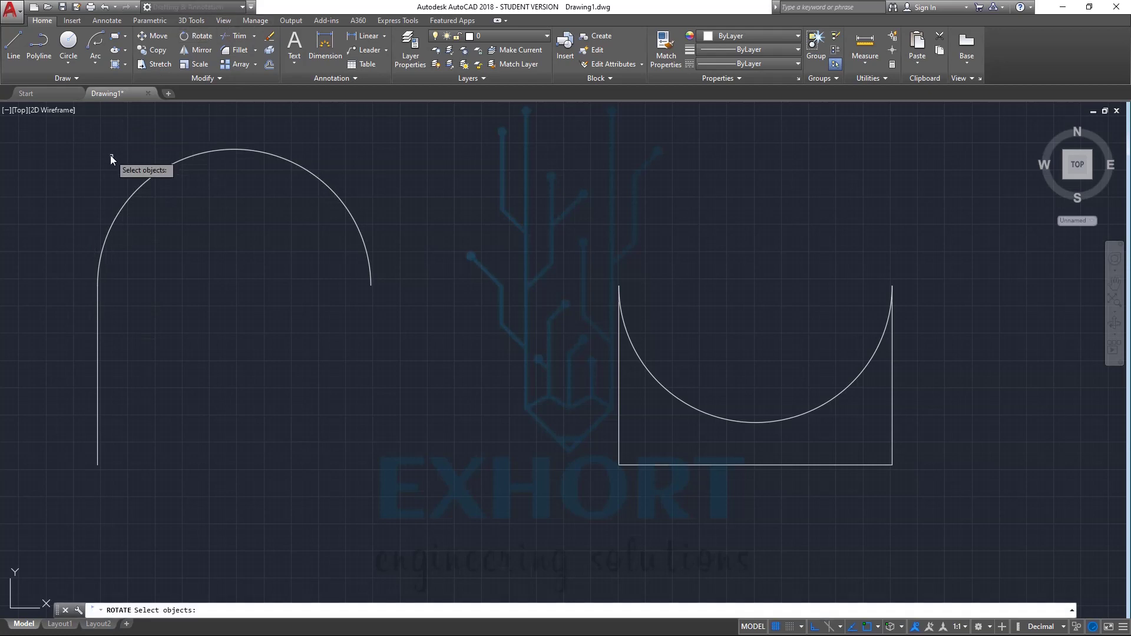
left_click(147, 178)
left_click(99, 353)
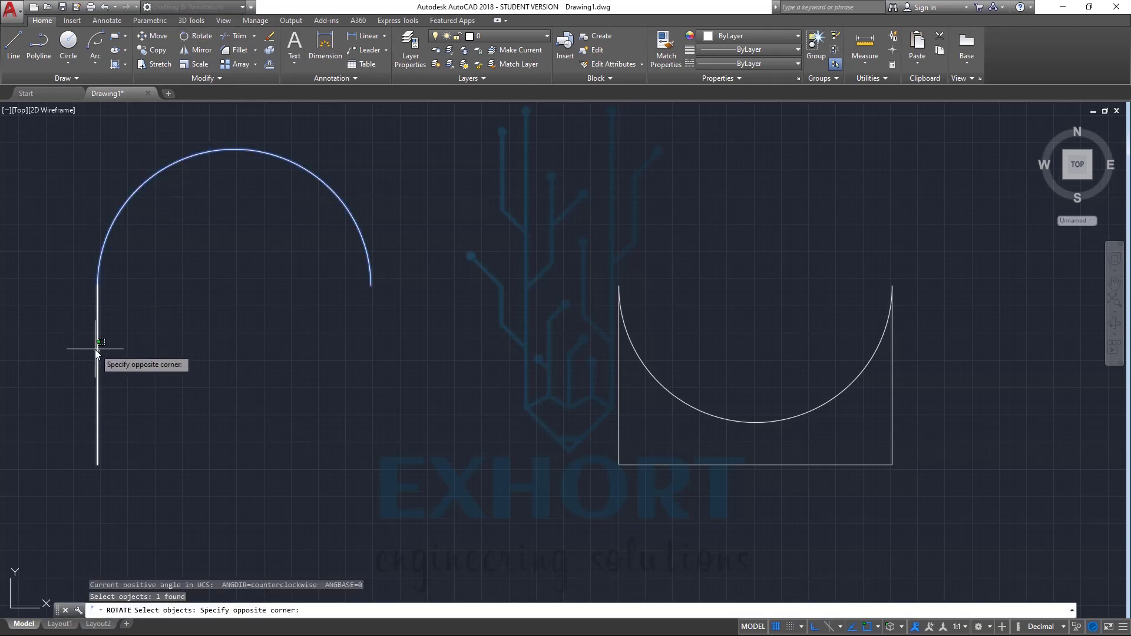
left_click(94, 349)
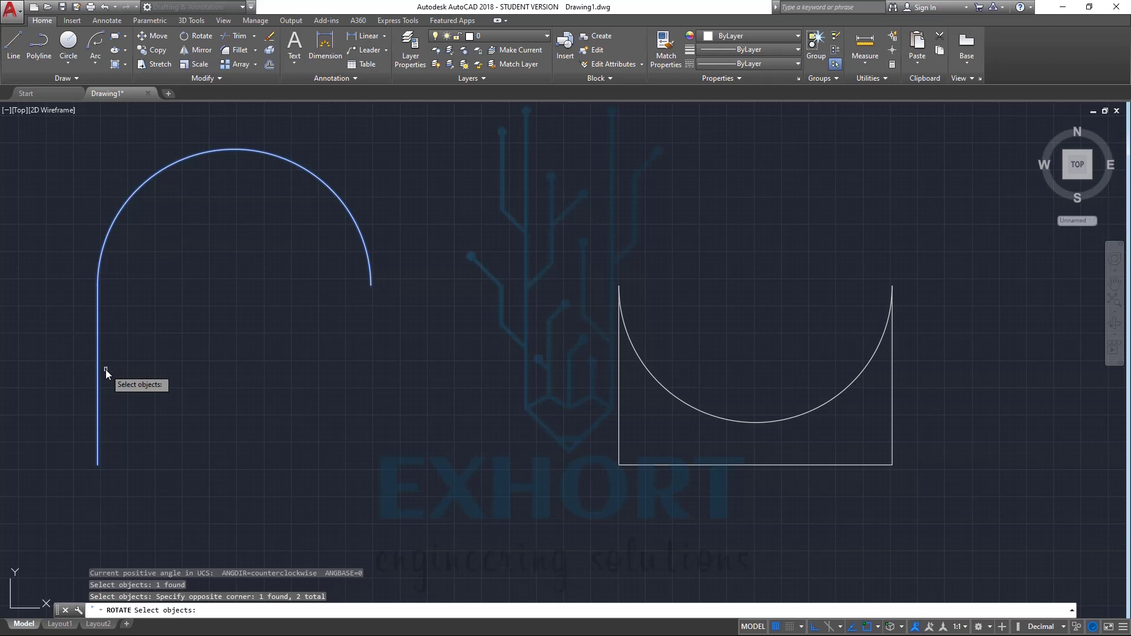
key("Return")
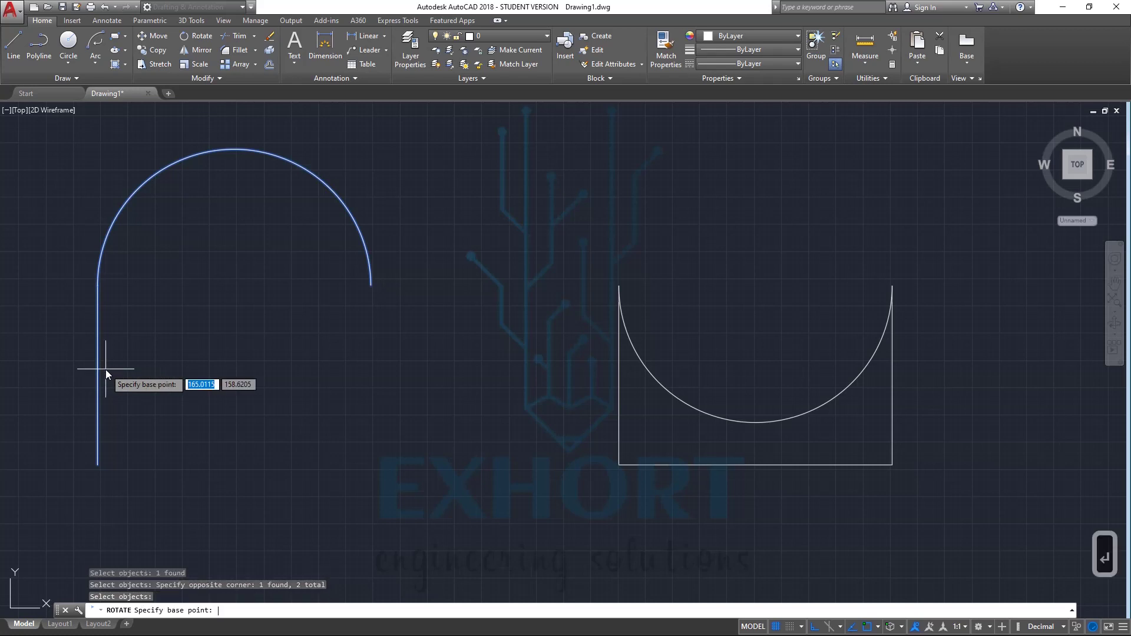
left_click(372, 286)
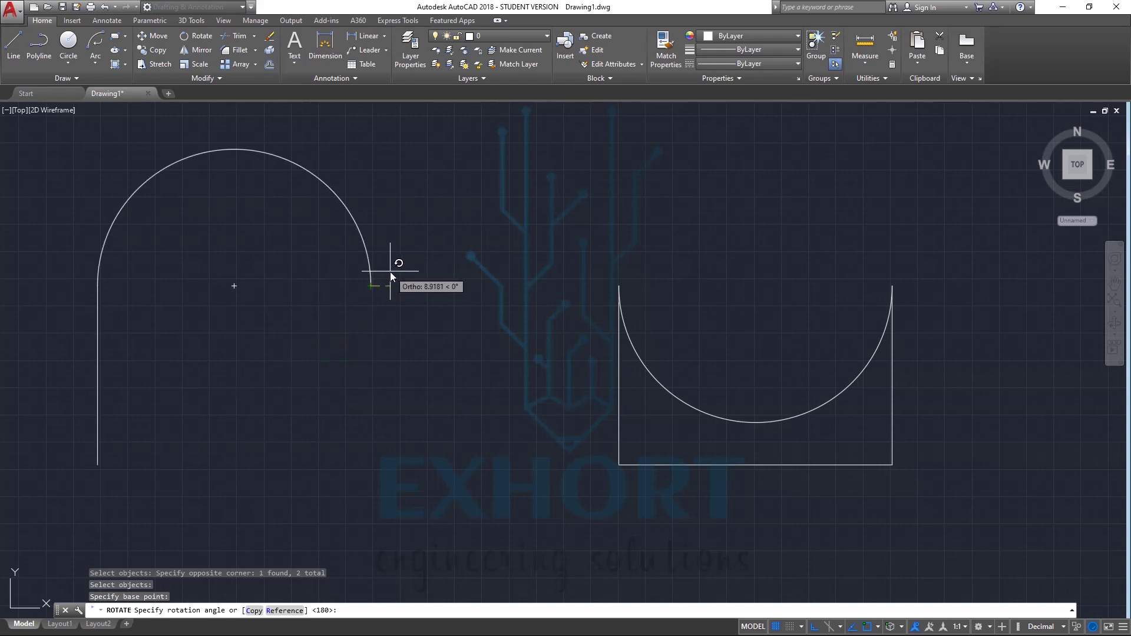
type("<")
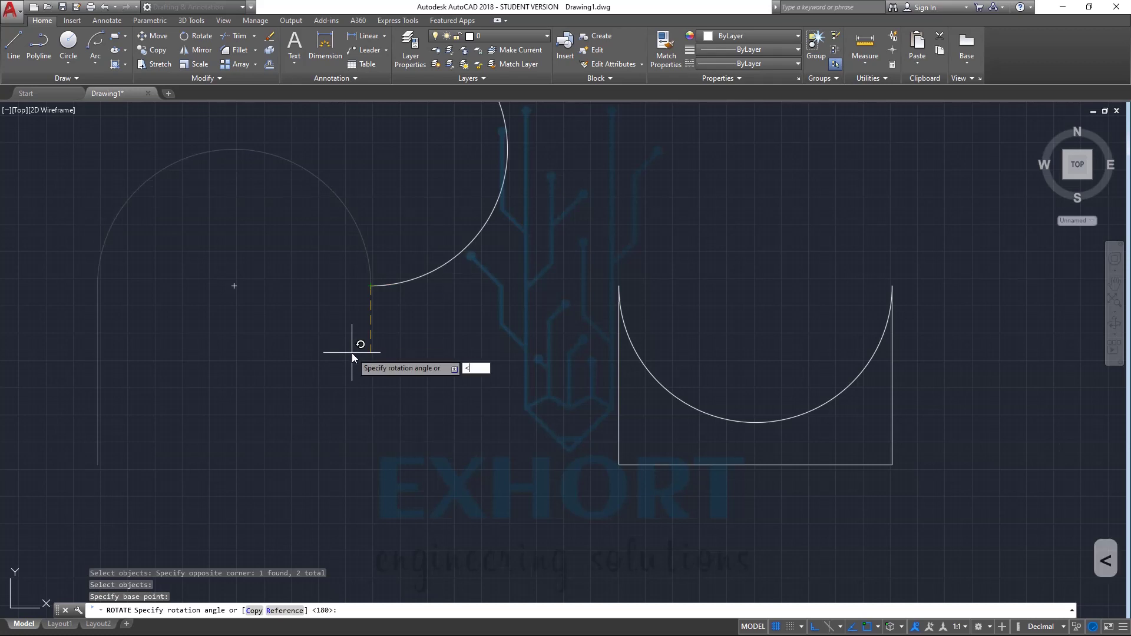
type("30")
key("Return")
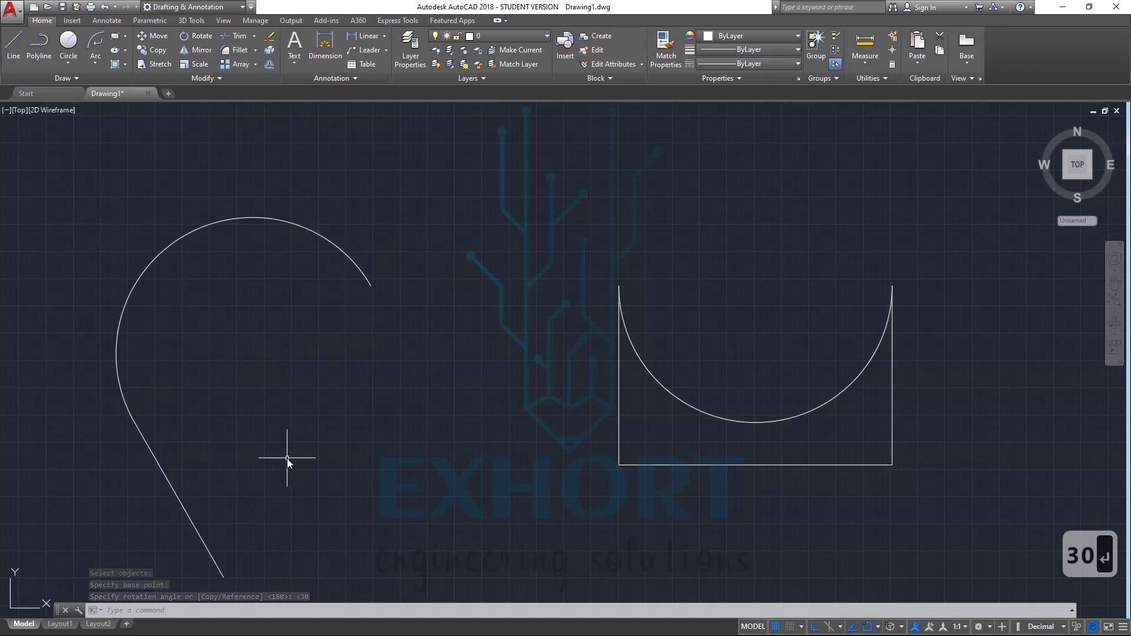
- Erase both shapes to clear the drawing
scroll(224, 294, "down", 6)
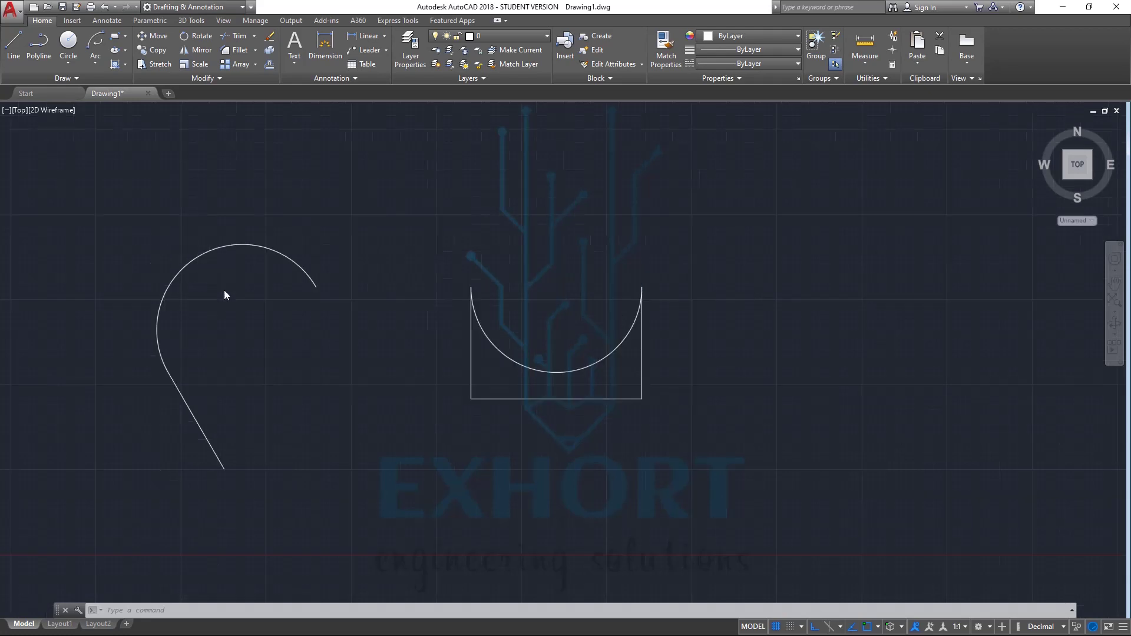
left_click_drag(147, 223, 422, 411)
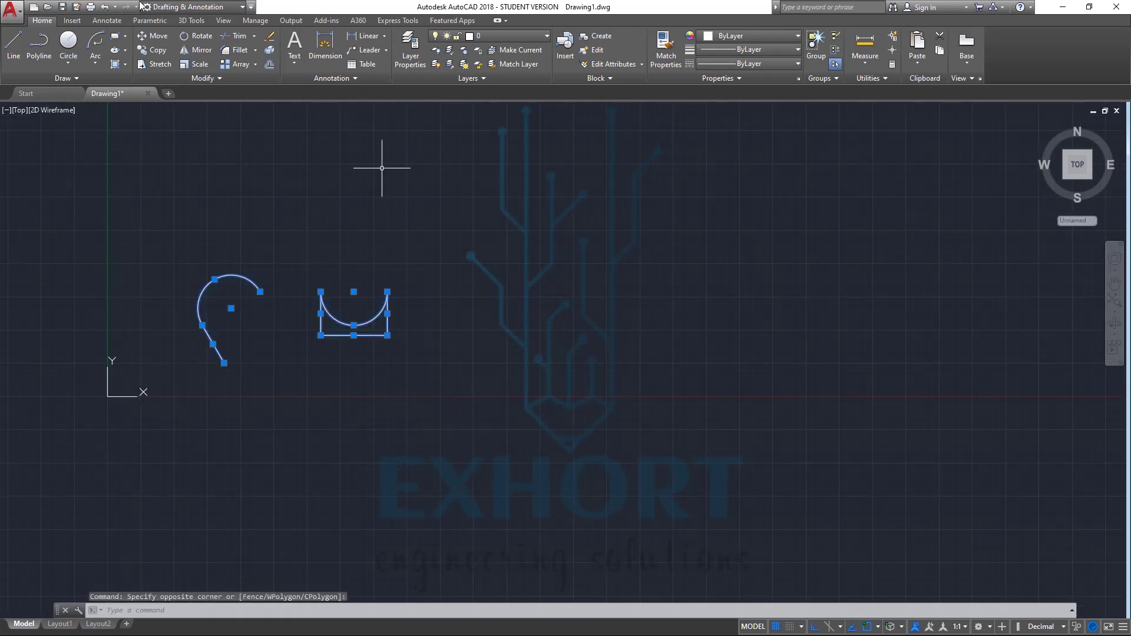
key("Delete")
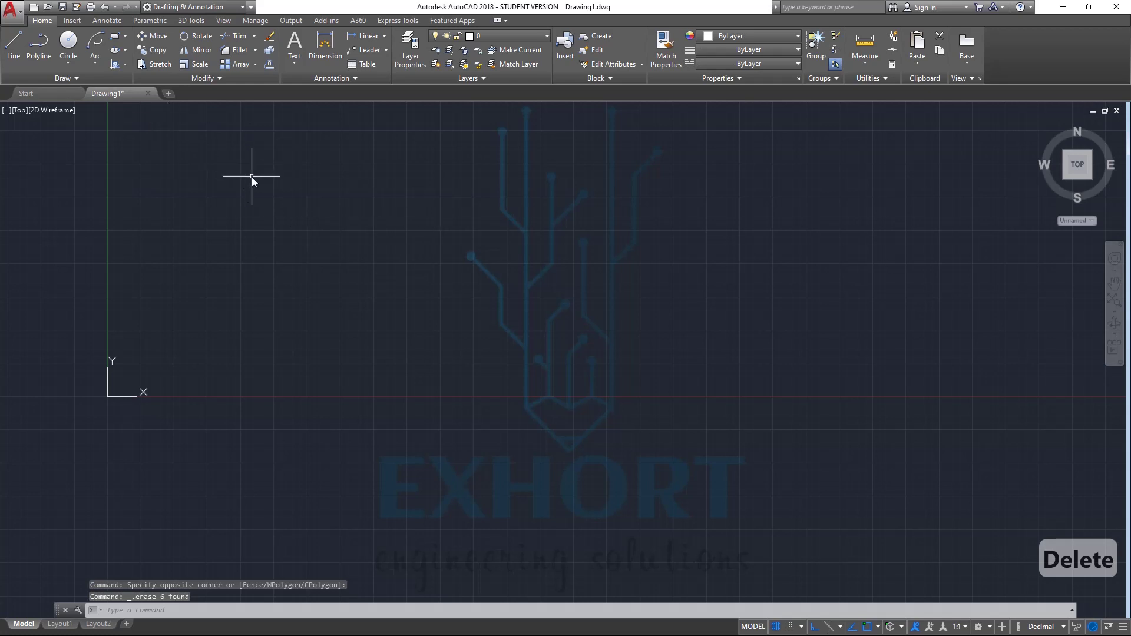
scroll(297, 353, "up", 3)
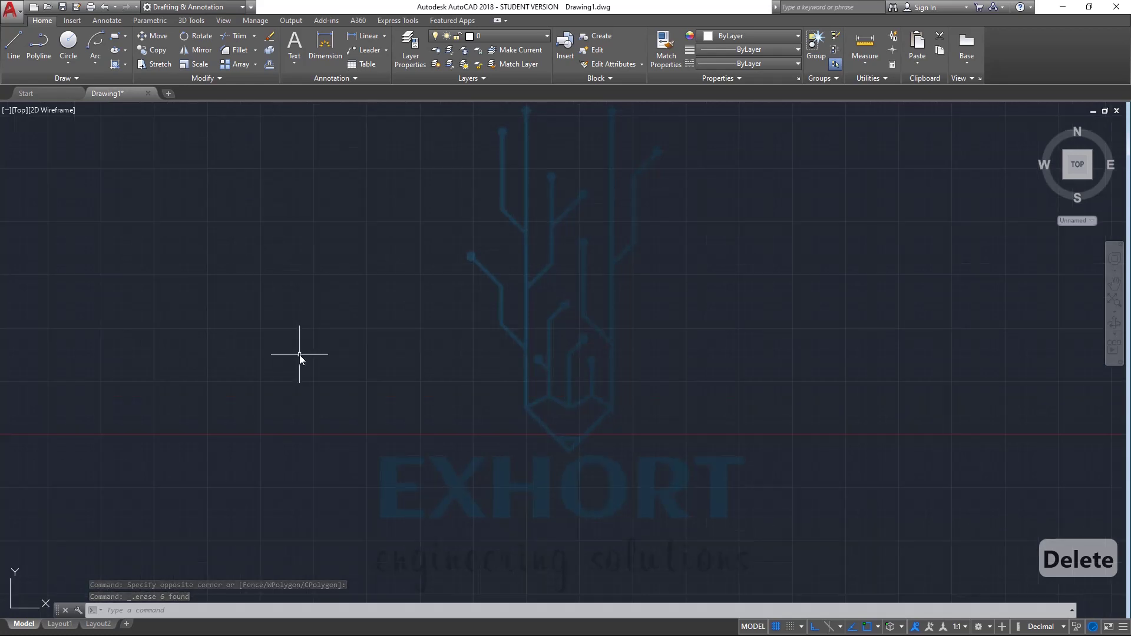